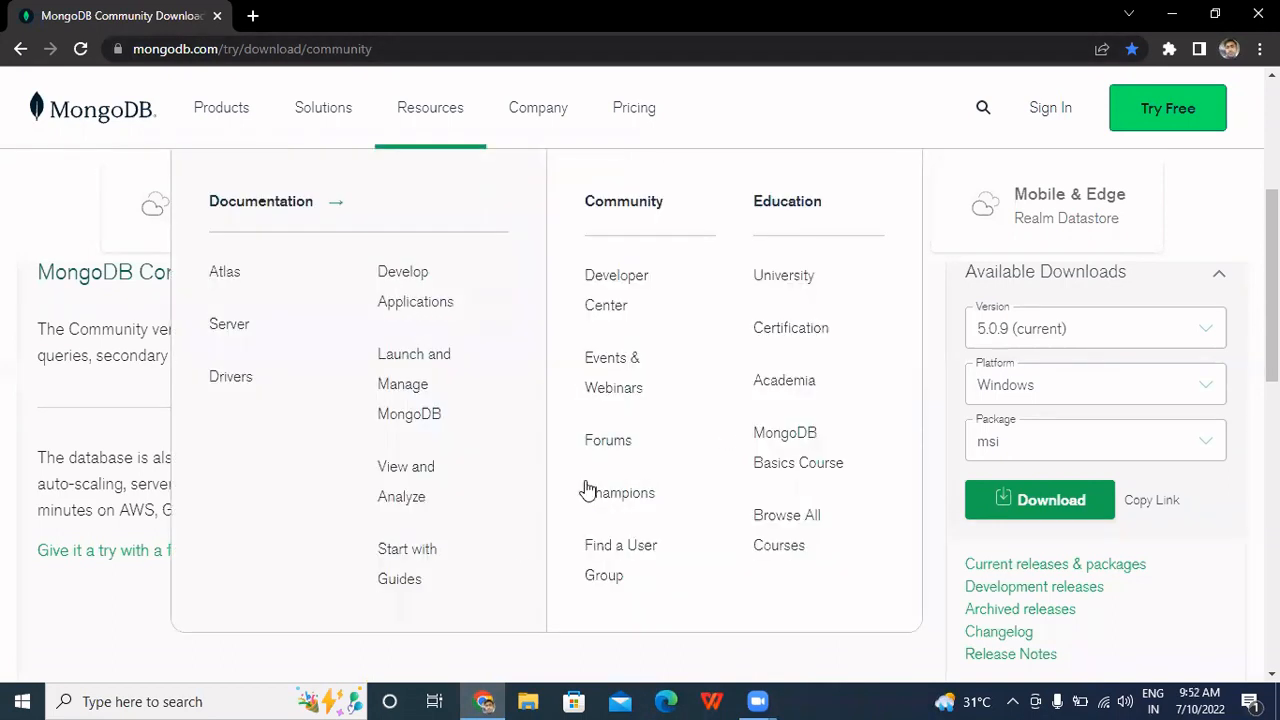
Download the MongoDB Community Server 5.0.9 msi package for Windows and keep the flagged file.
click(1046, 501)
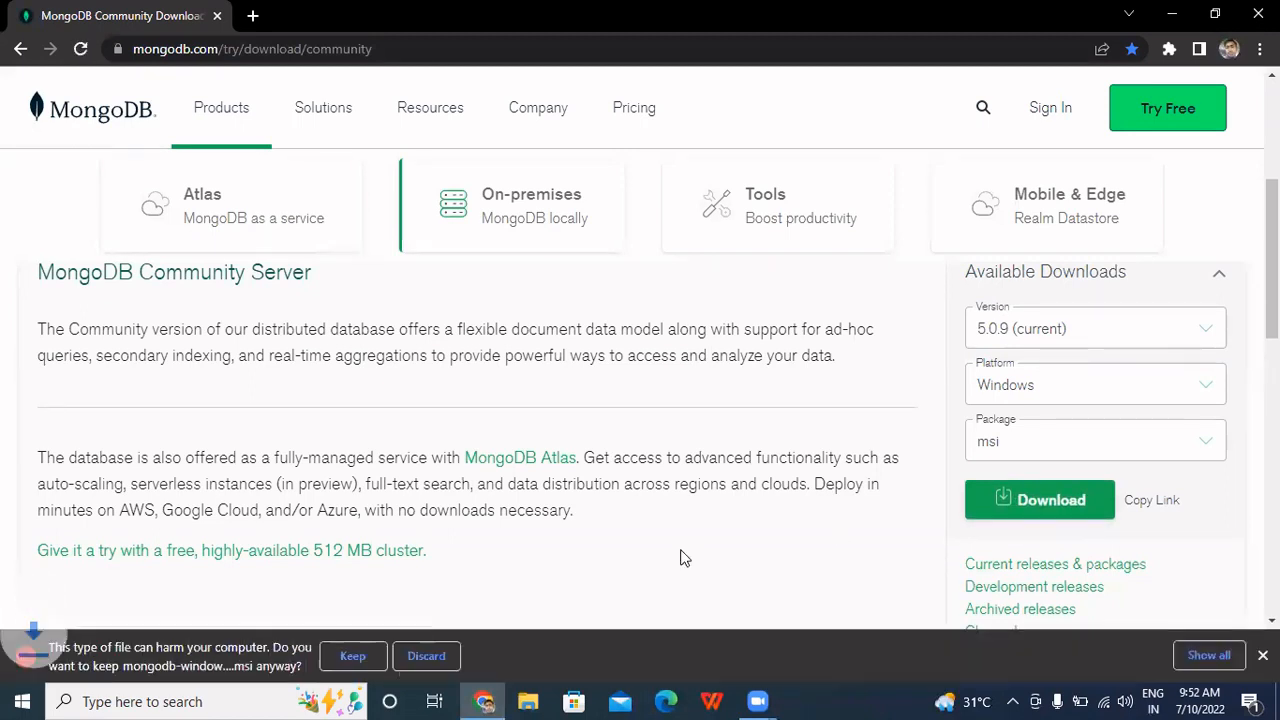
click(328, 660)
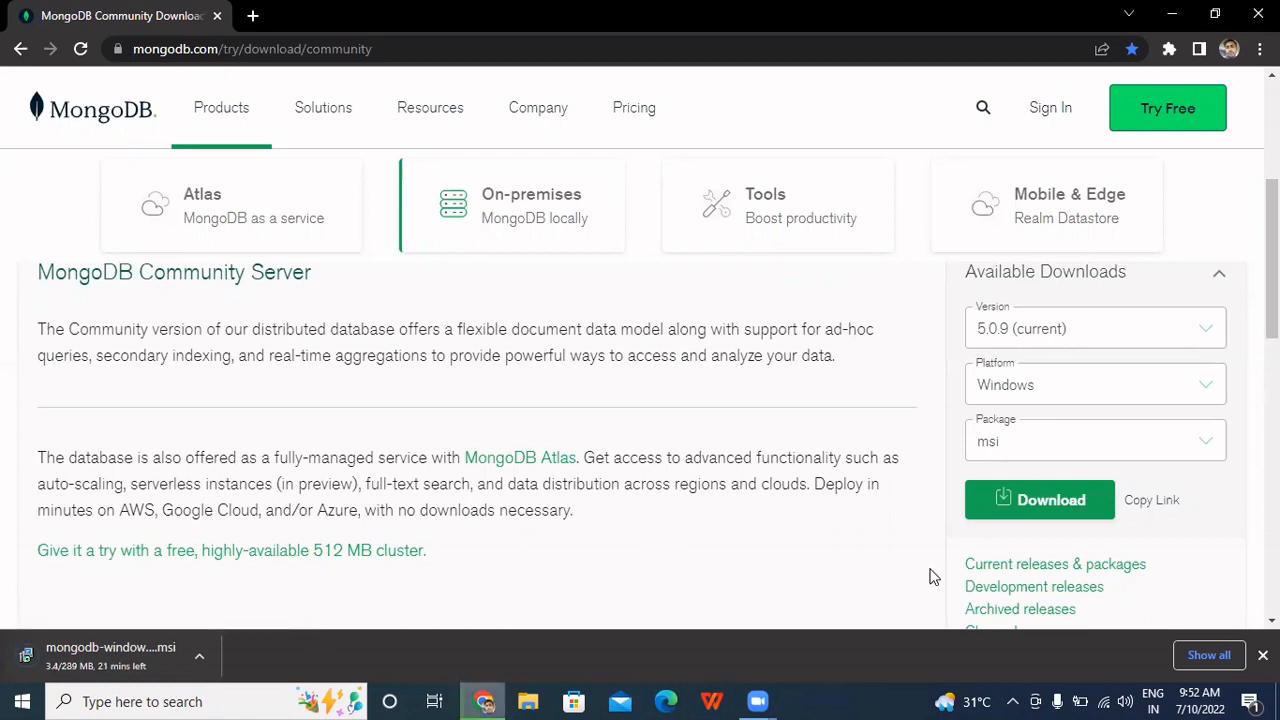
click(1169, 49)
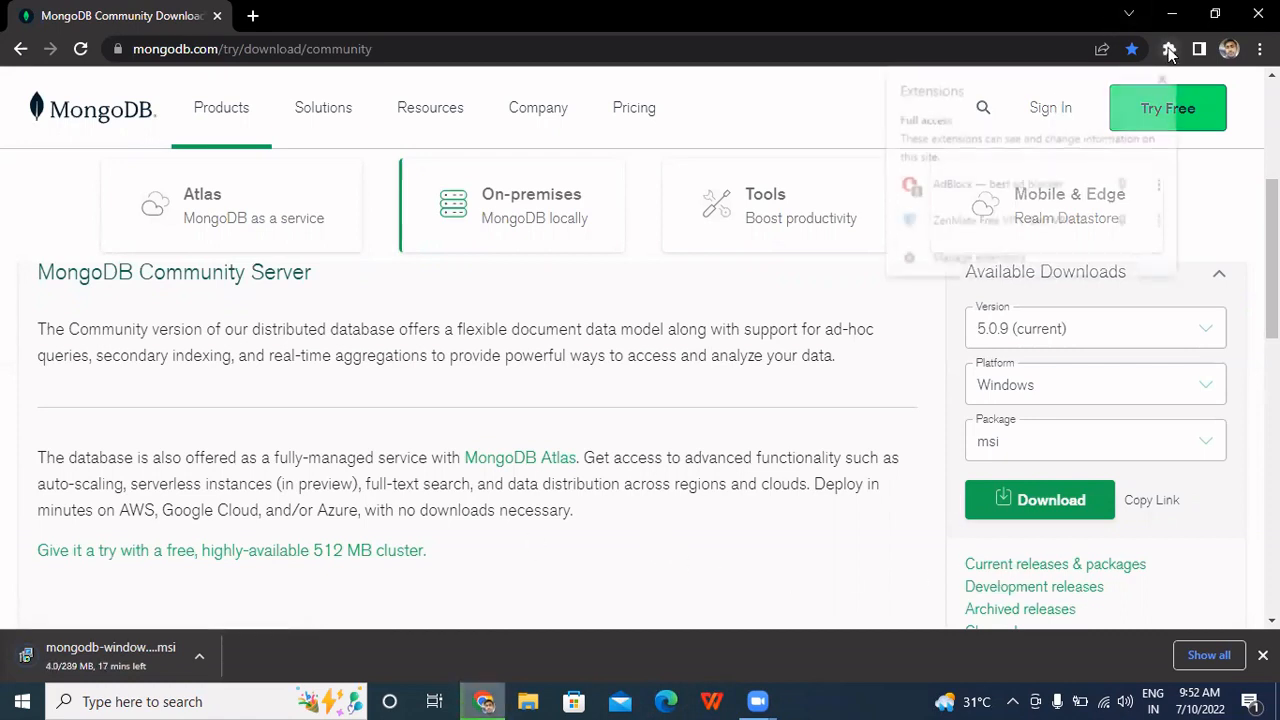
key(Escape)
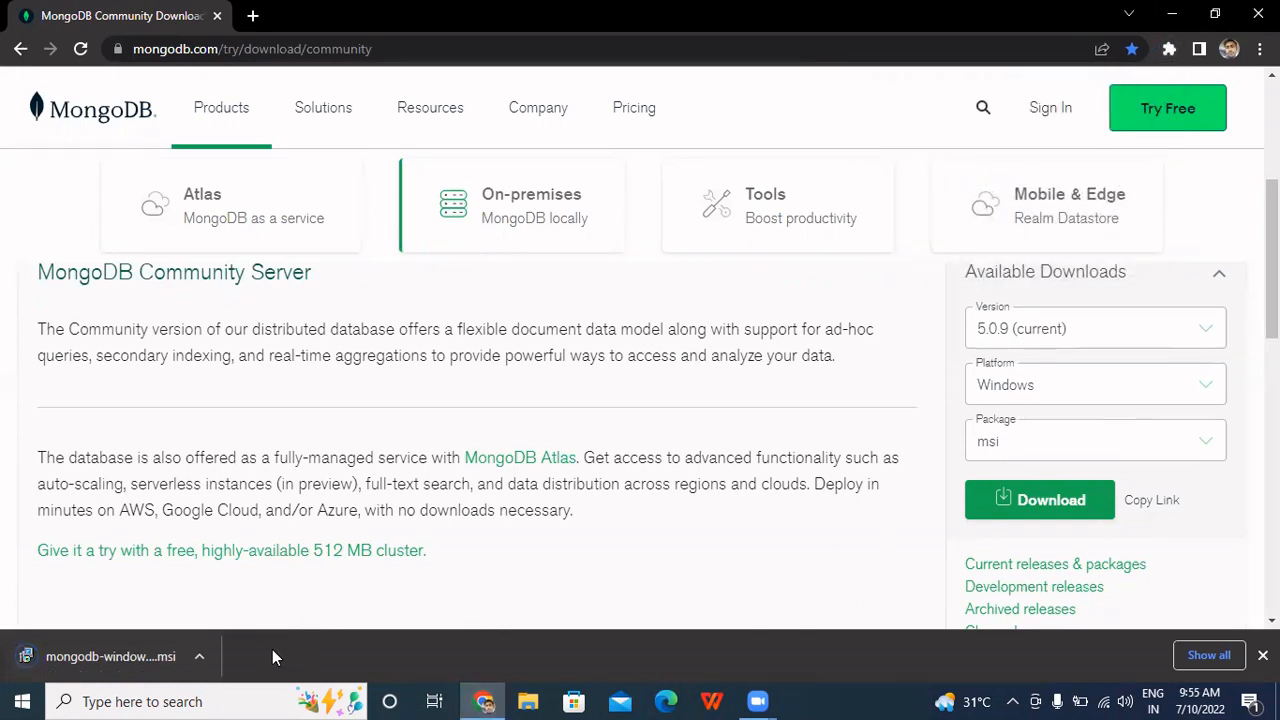
Launch the downloaded MongoDB installer and accept the terms of the End-User License Agreement.
click(201, 656)
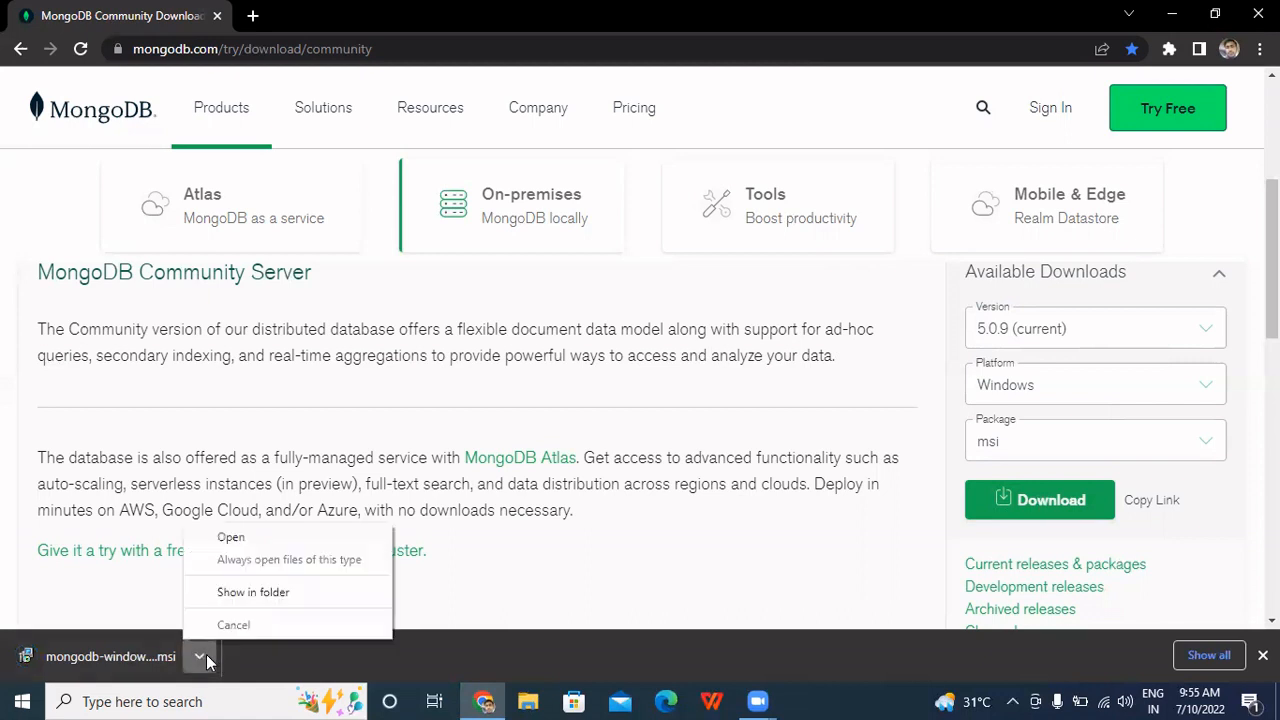
click(255, 527)
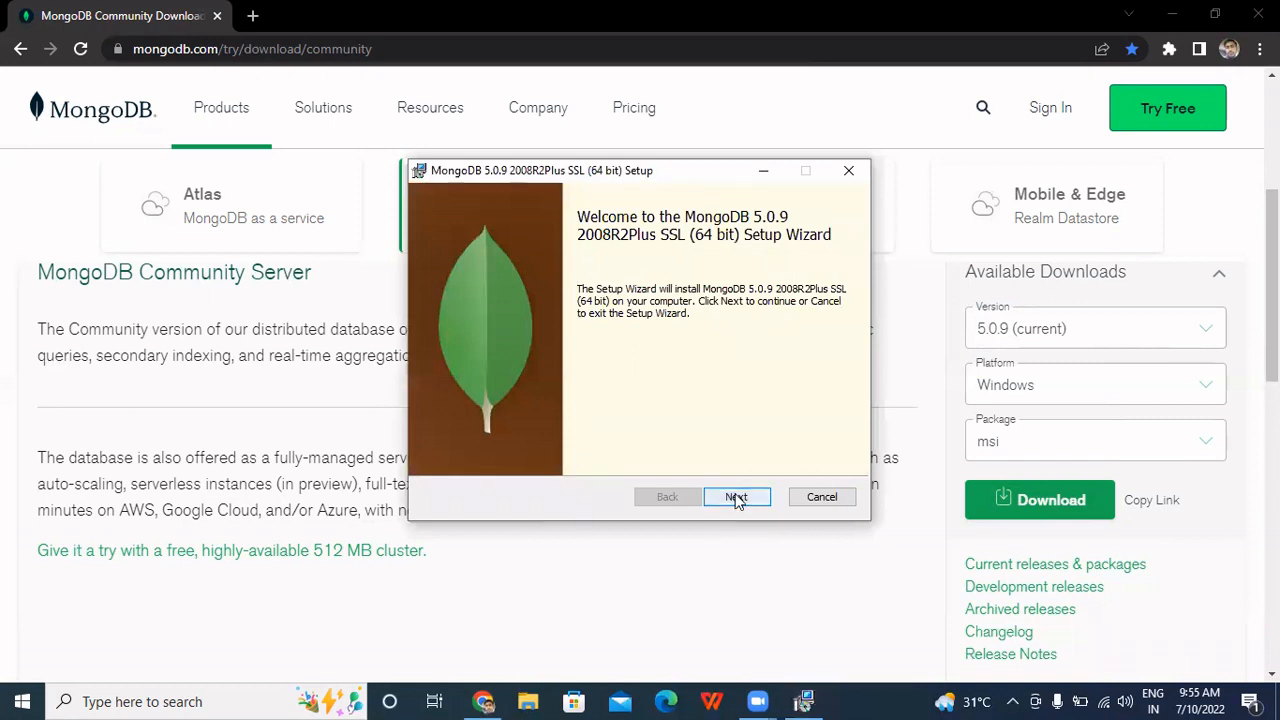
click(736, 497)
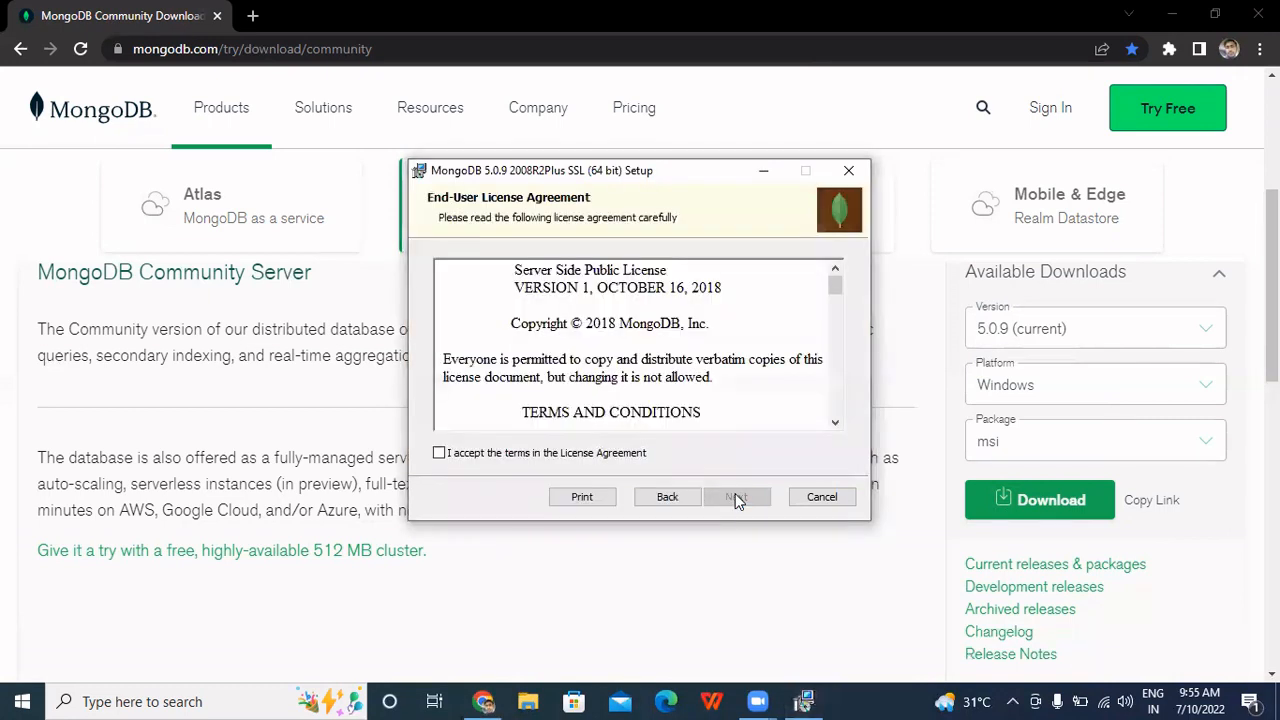
click(441, 454)
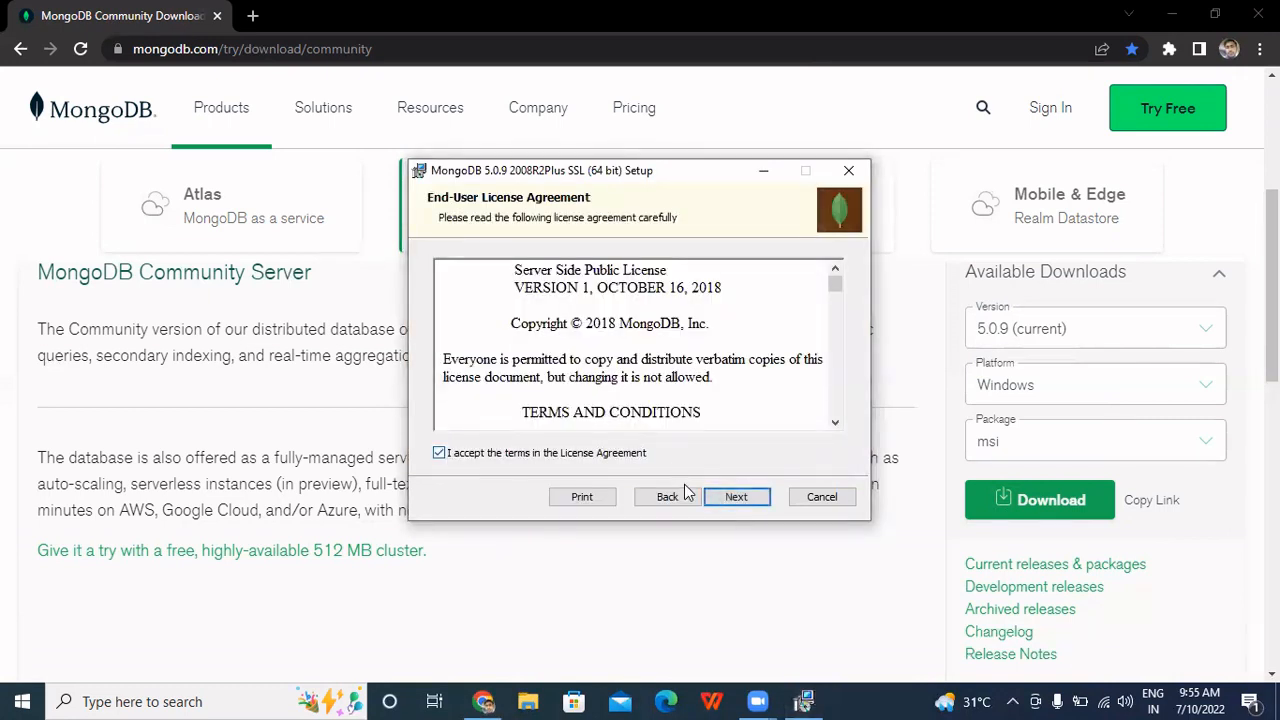
click(722, 497)
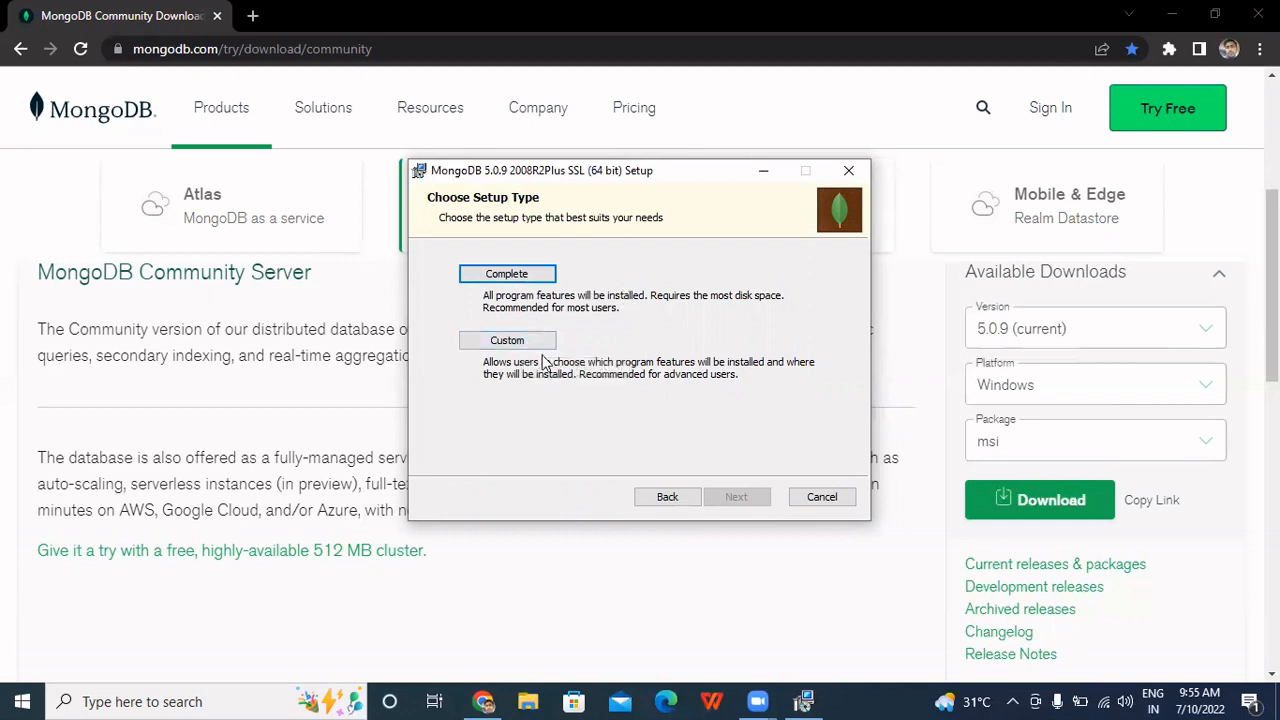
Install MongoDB with the Complete setup type and default service settings, finishing the wizard without restarting the system.
click(517, 281)
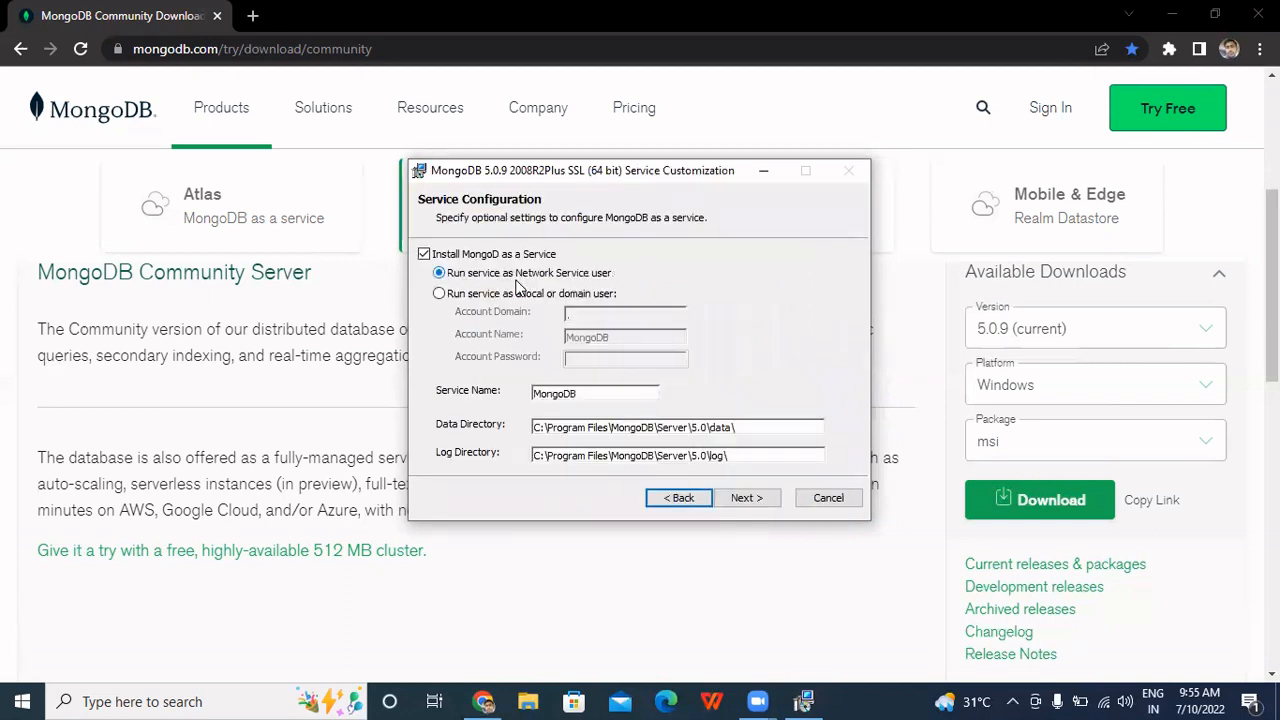
click(745, 499)
click(740, 497)
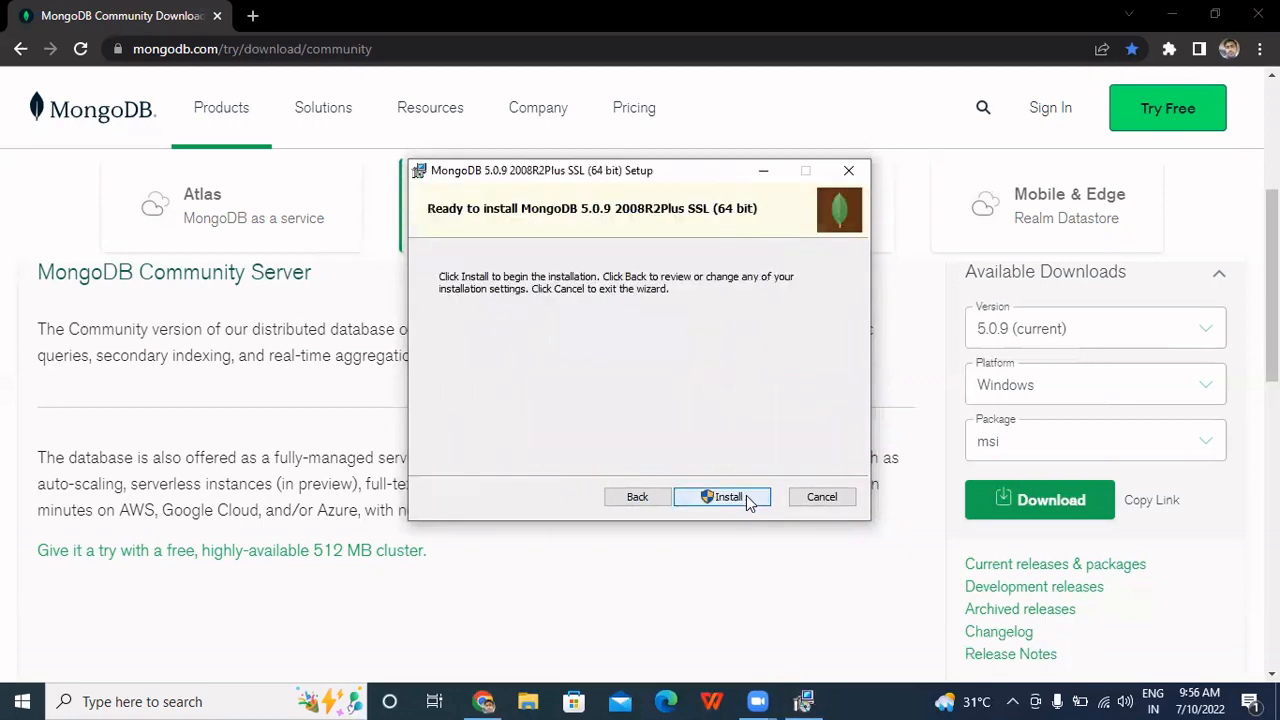
click(746, 497)
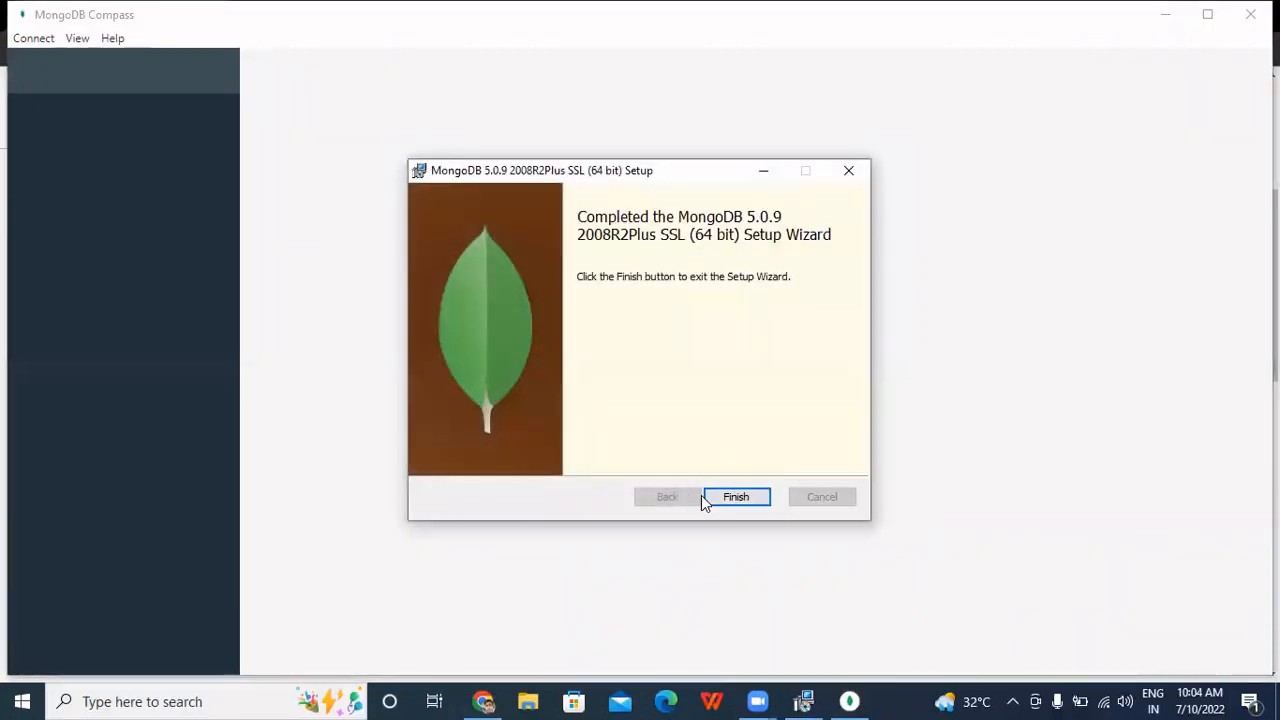
click(726, 501)
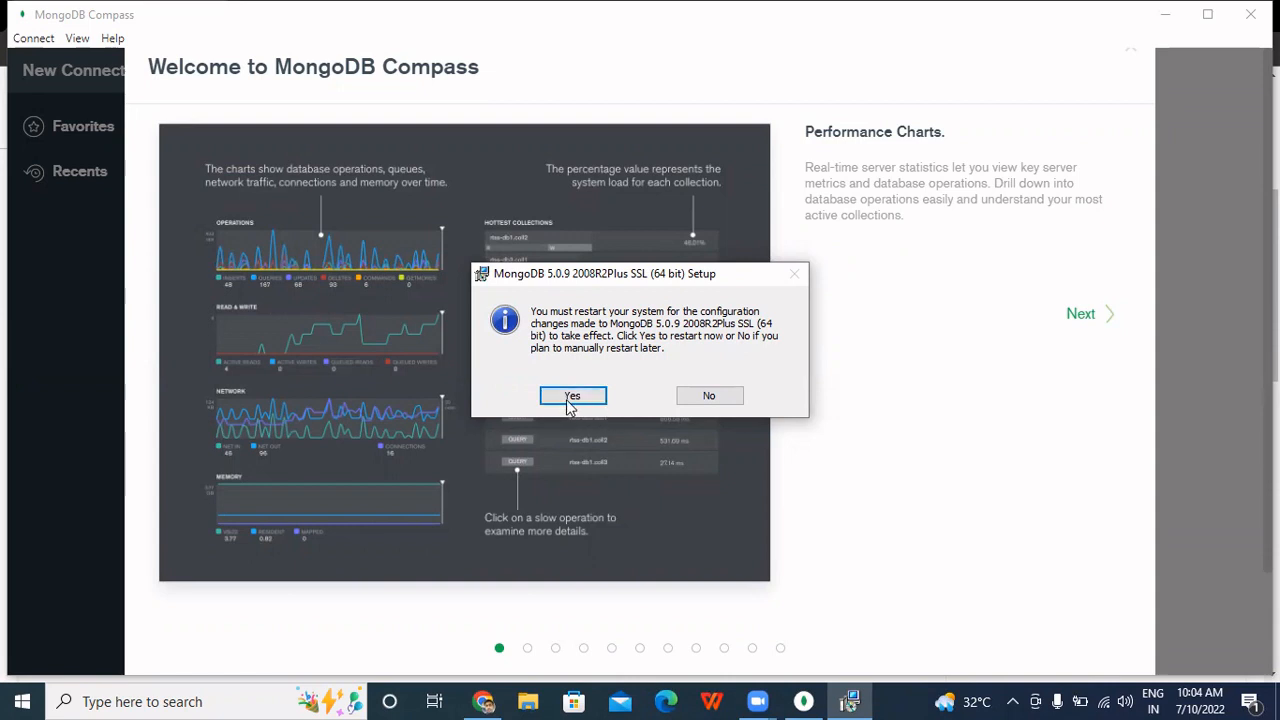
click(700, 396)
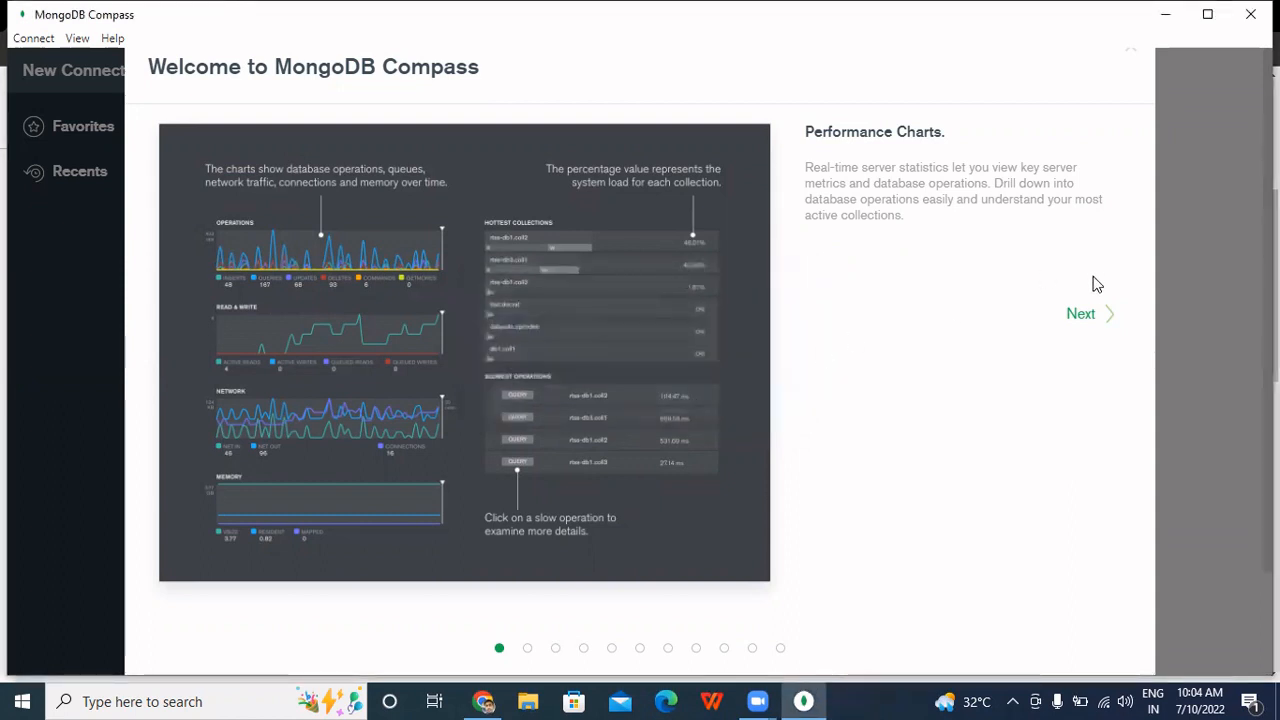
Page through the MongoDB Compass welcome tour up to the Query History slide.
click(1082, 314)
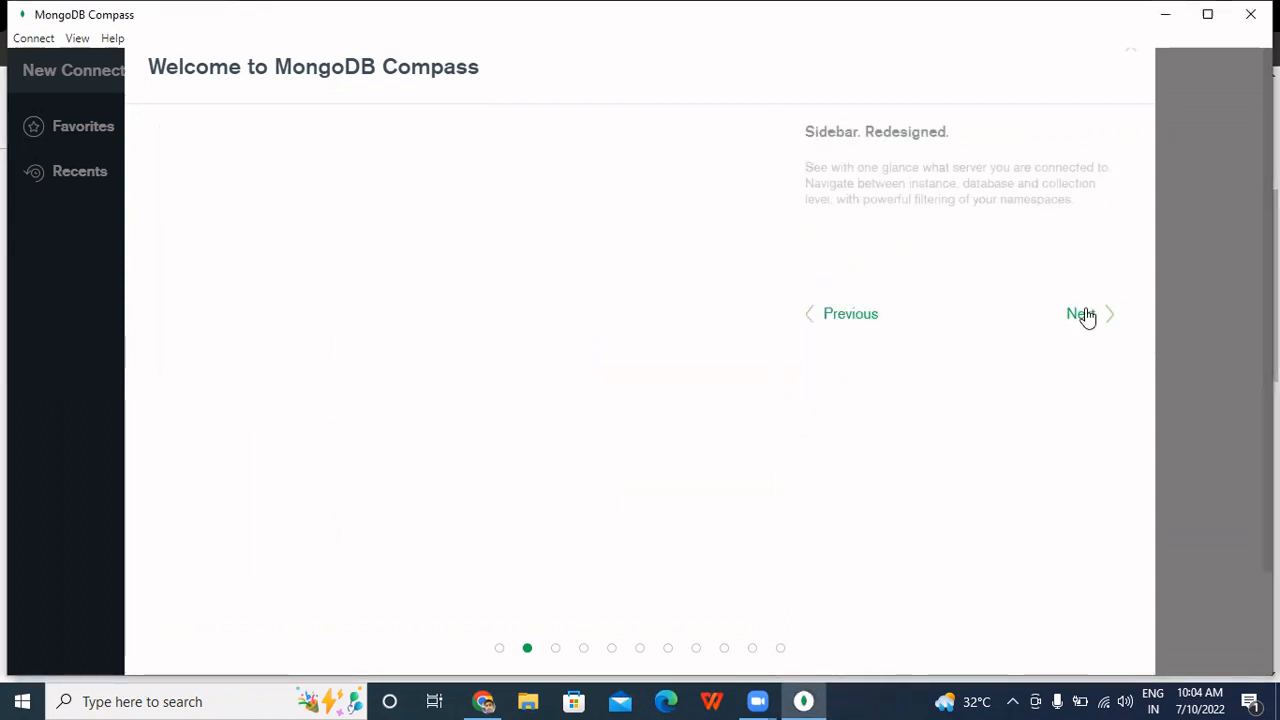
click(1082, 314)
click(1082, 314)
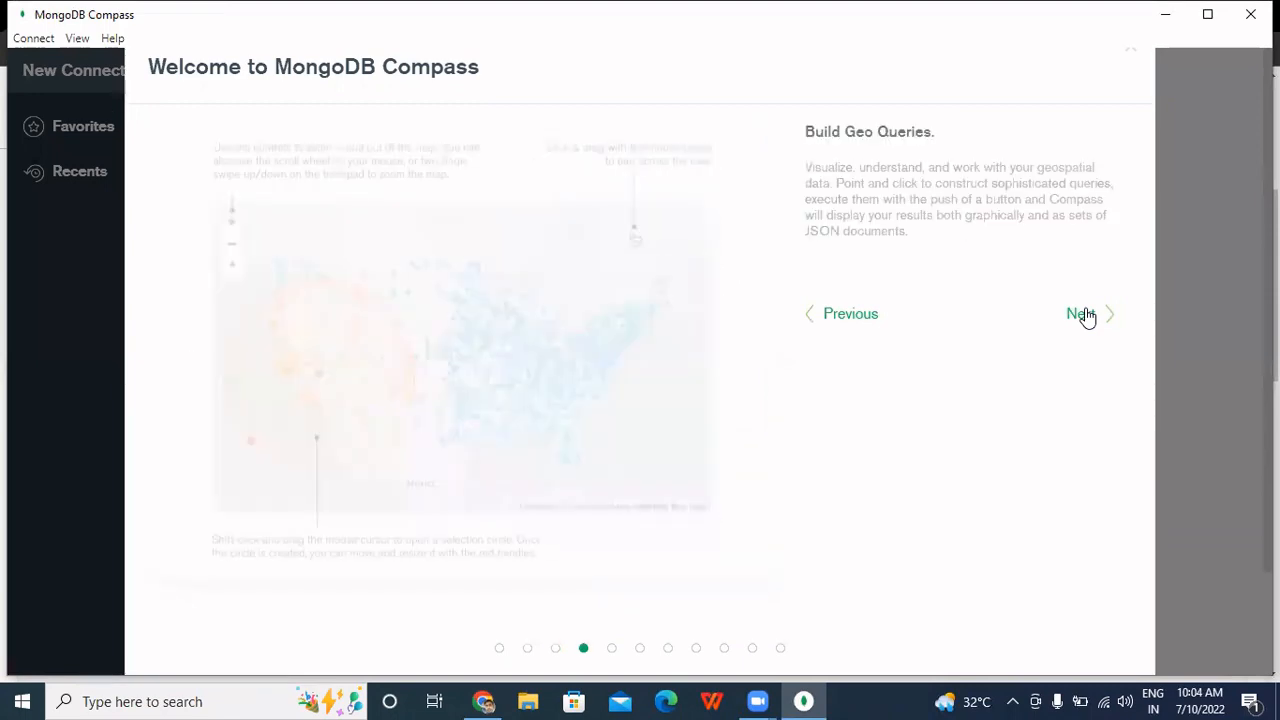
click(1082, 314)
click(1082, 314)
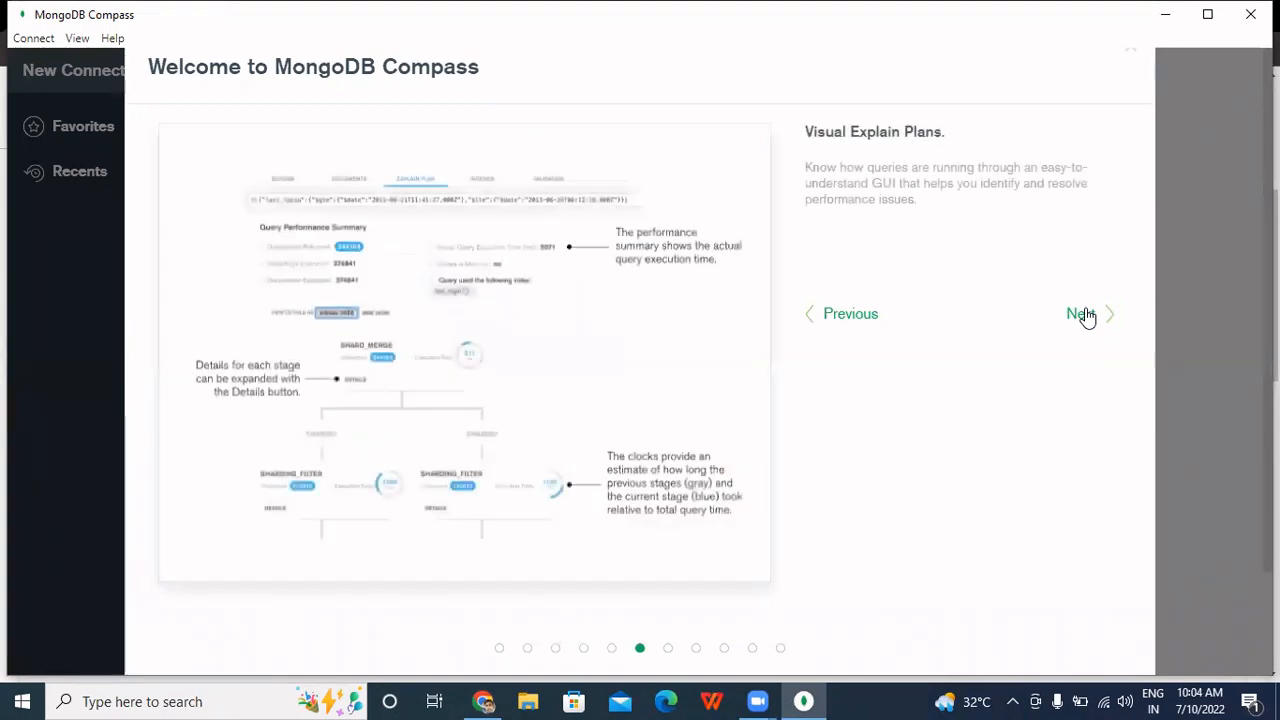
click(1082, 314)
click(1082, 314)
click(1082, 314)
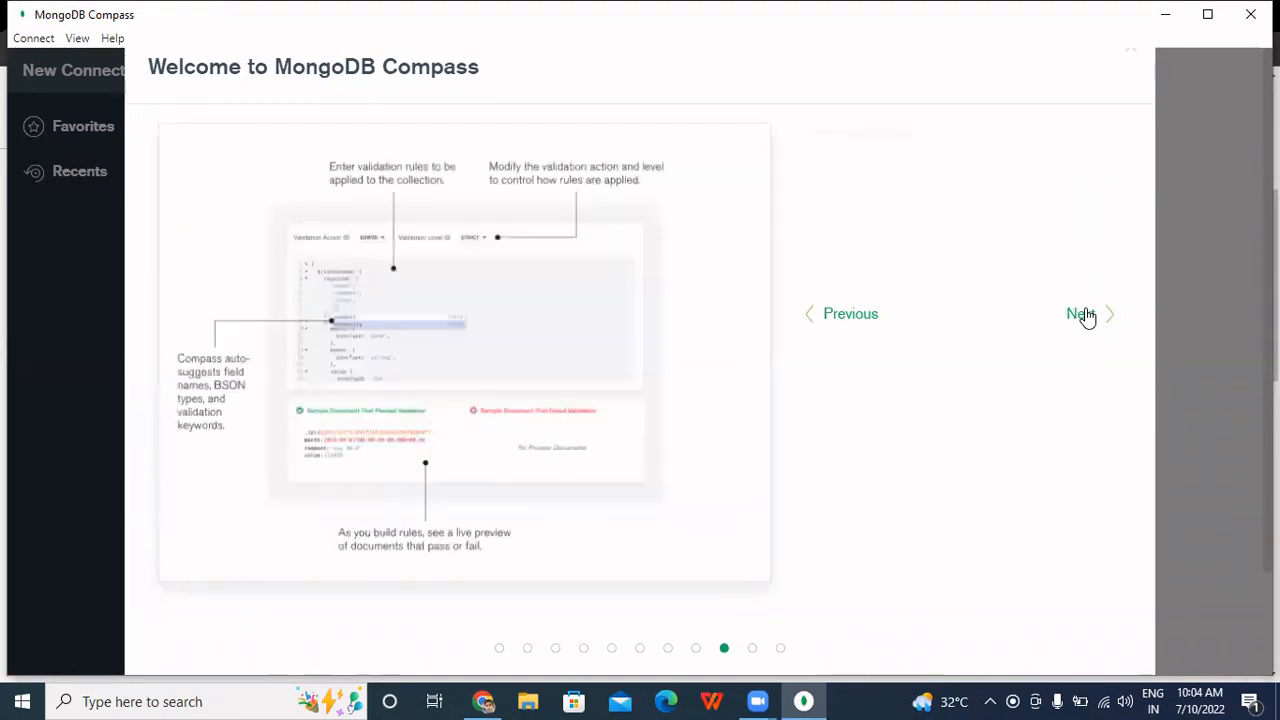
click(1082, 314)
click(1082, 314)
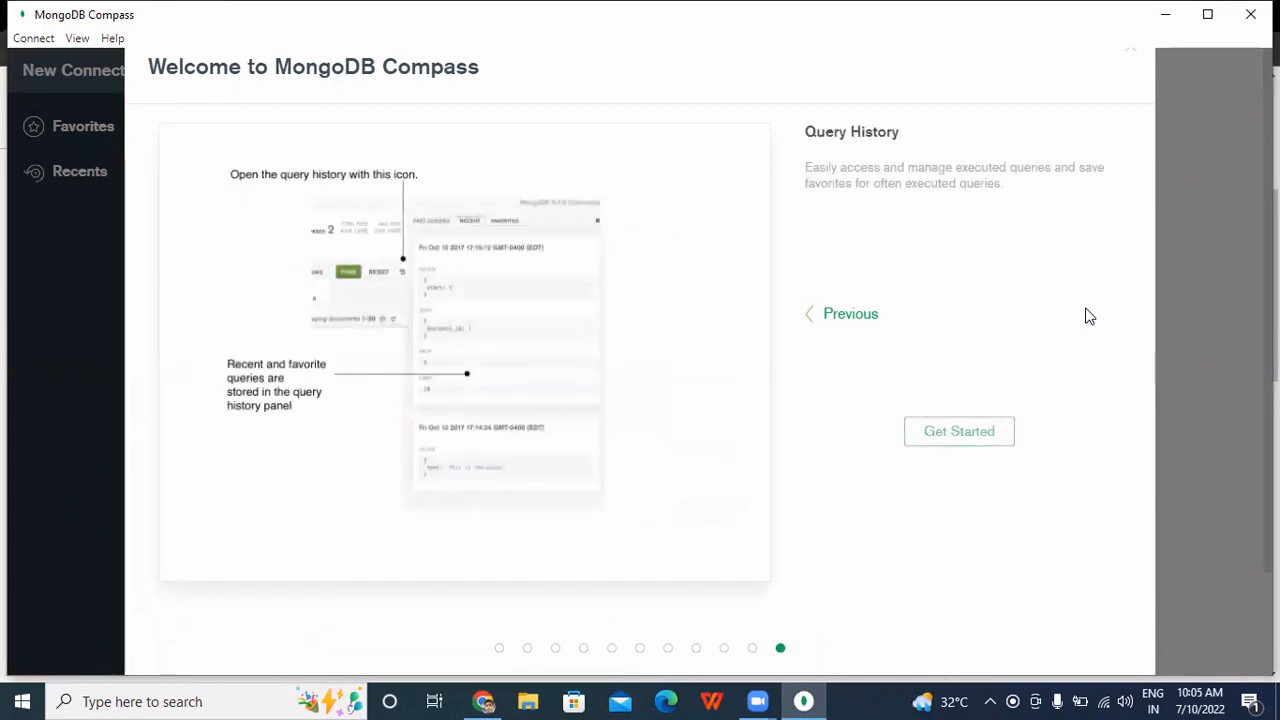
Leave the welcome tour and start using Compass with all the default privacy settings enabled.
click(962, 434)
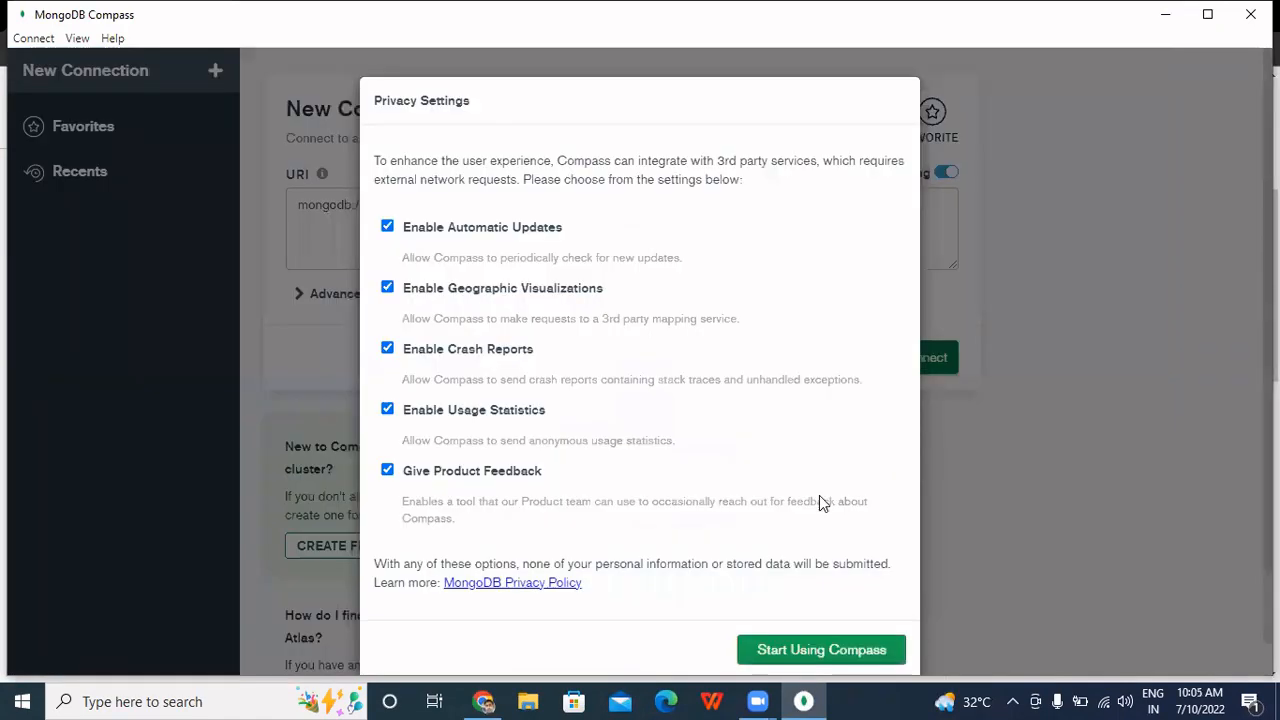
scroll(701, 625, down, 1)
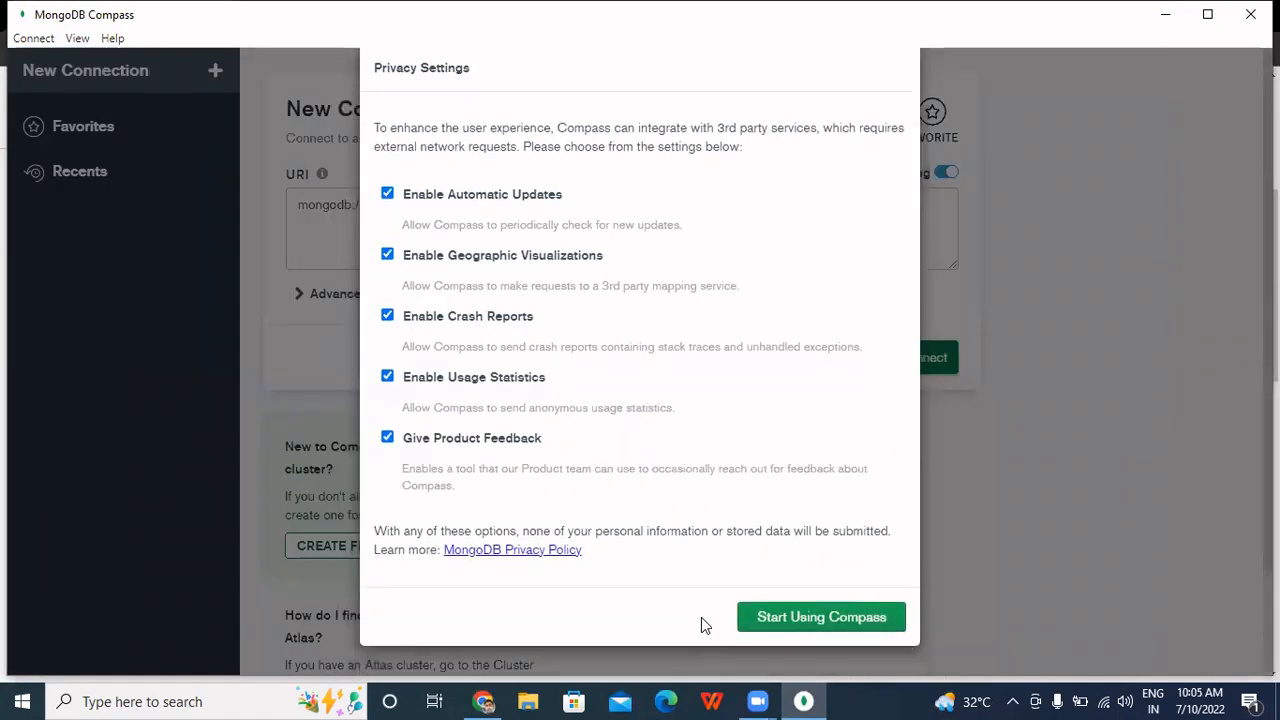
click(771, 624)
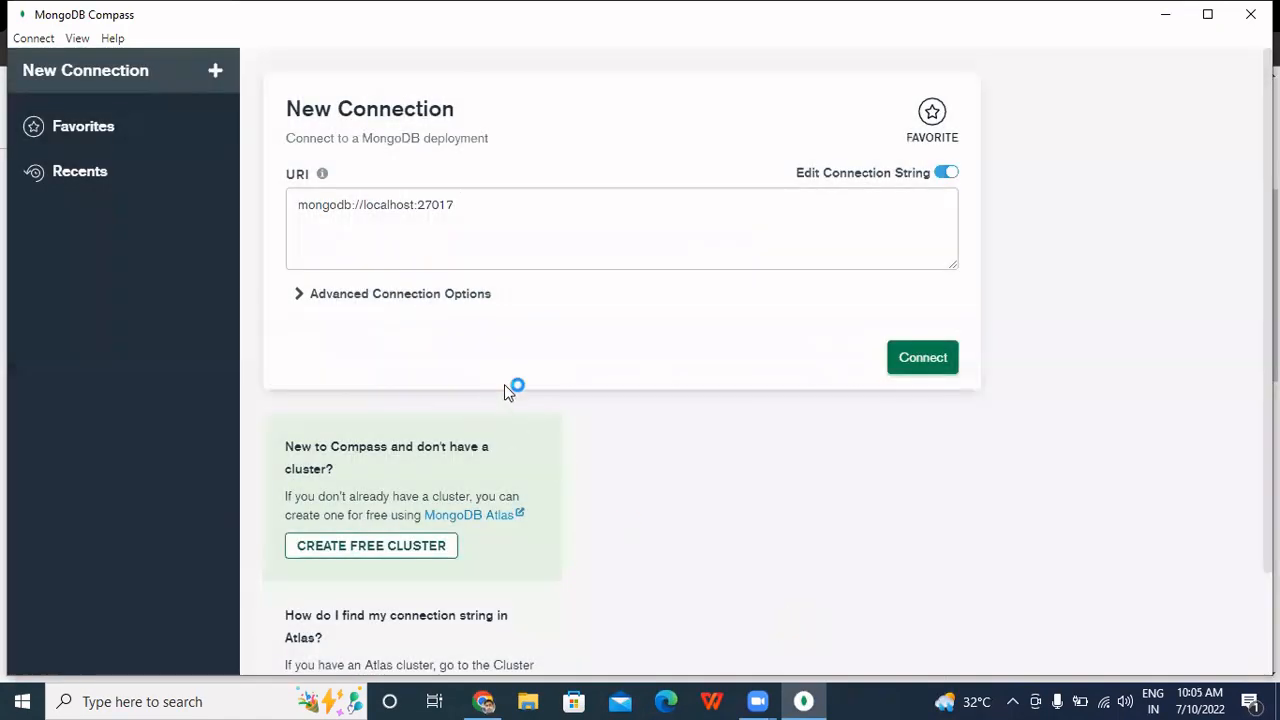
click(293, 234)
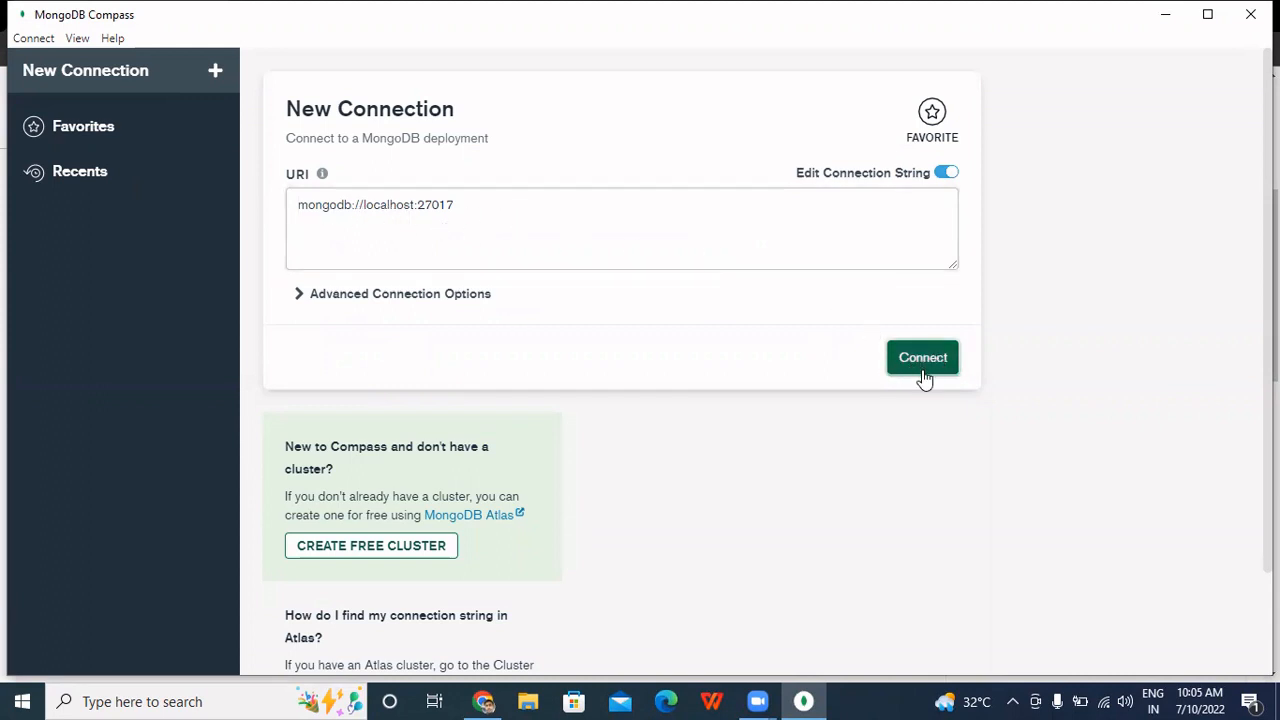
click(459, 211)
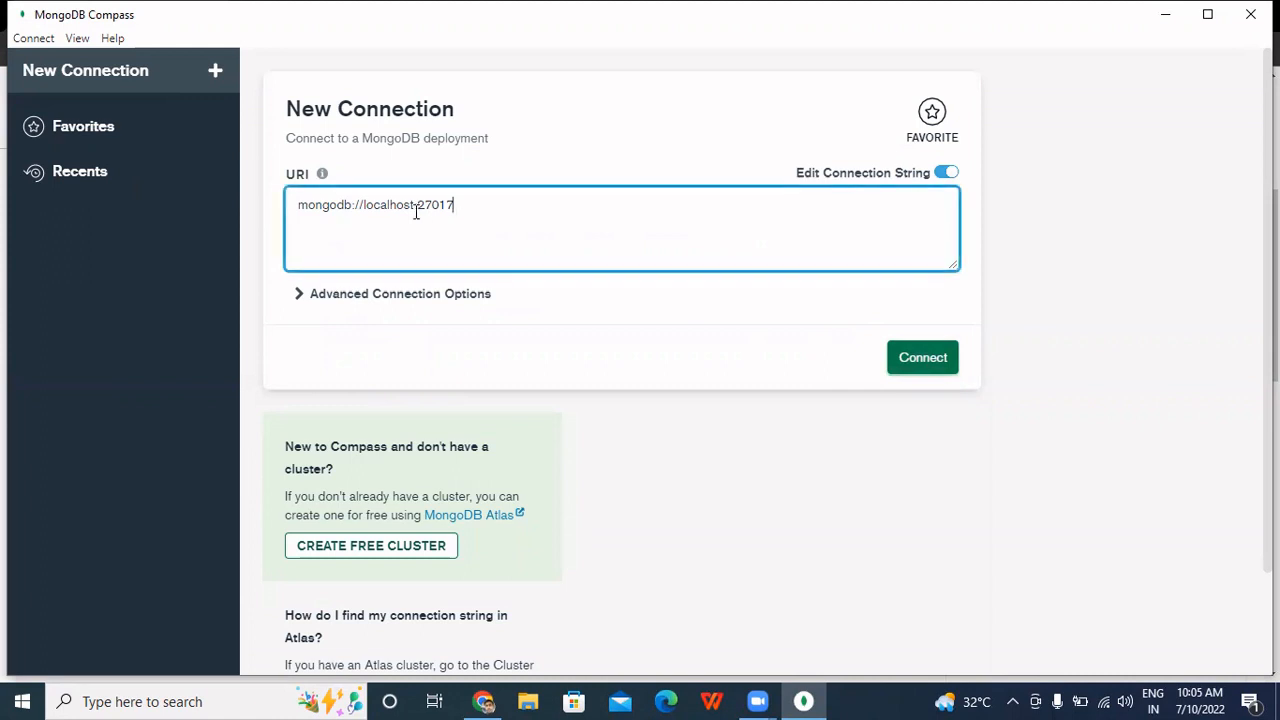
drag(419, 204, 461, 205)
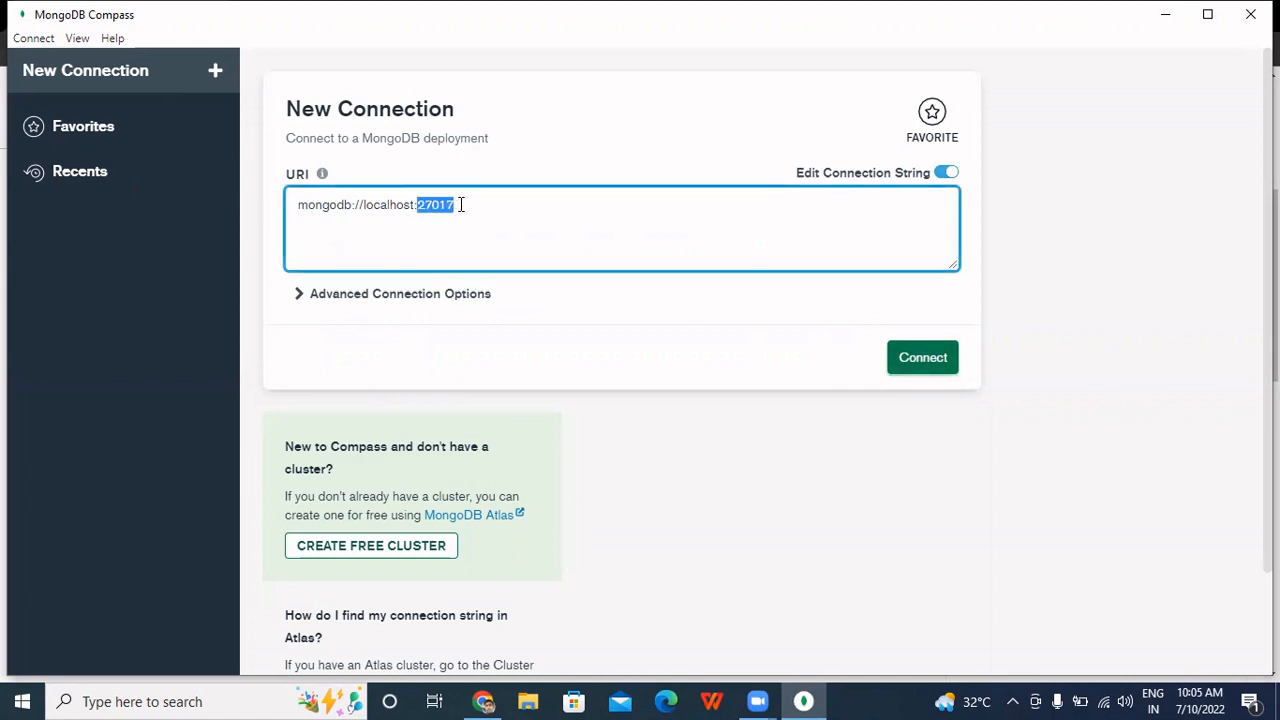
click(302, 206)
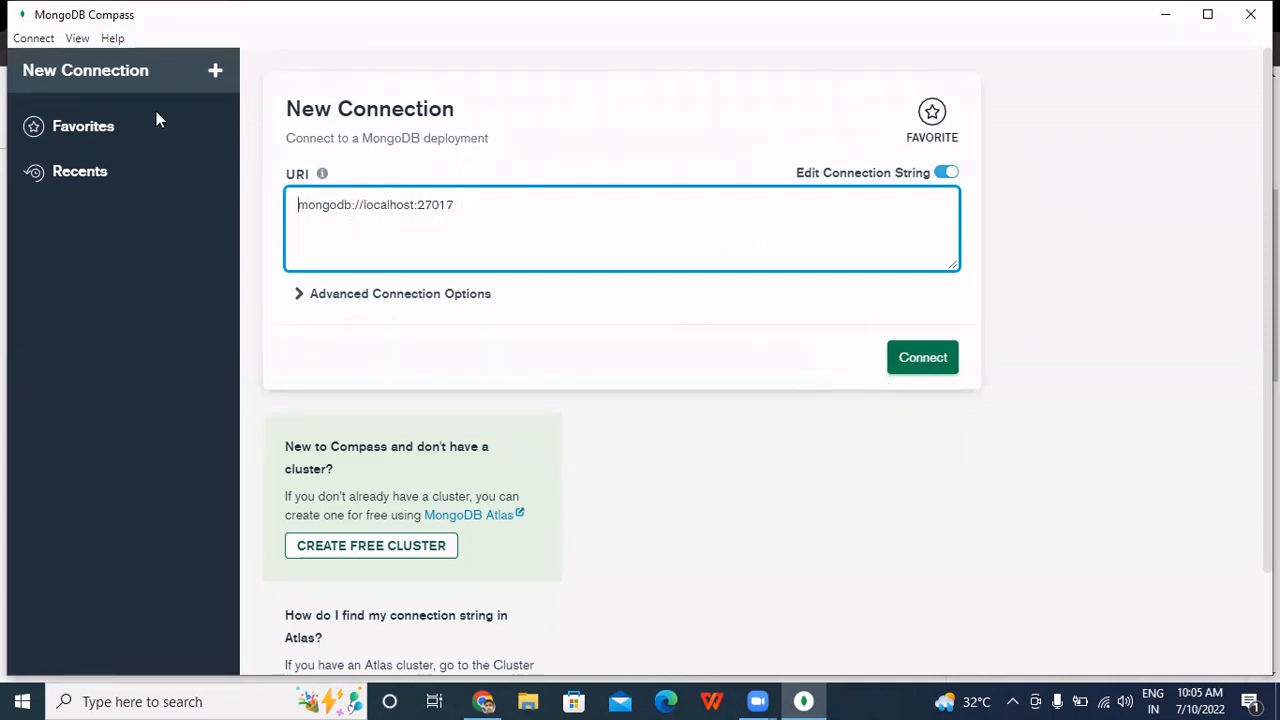
Start a new connection and connect to the local deployment at mongodb://localhost:27017.
click(95, 82)
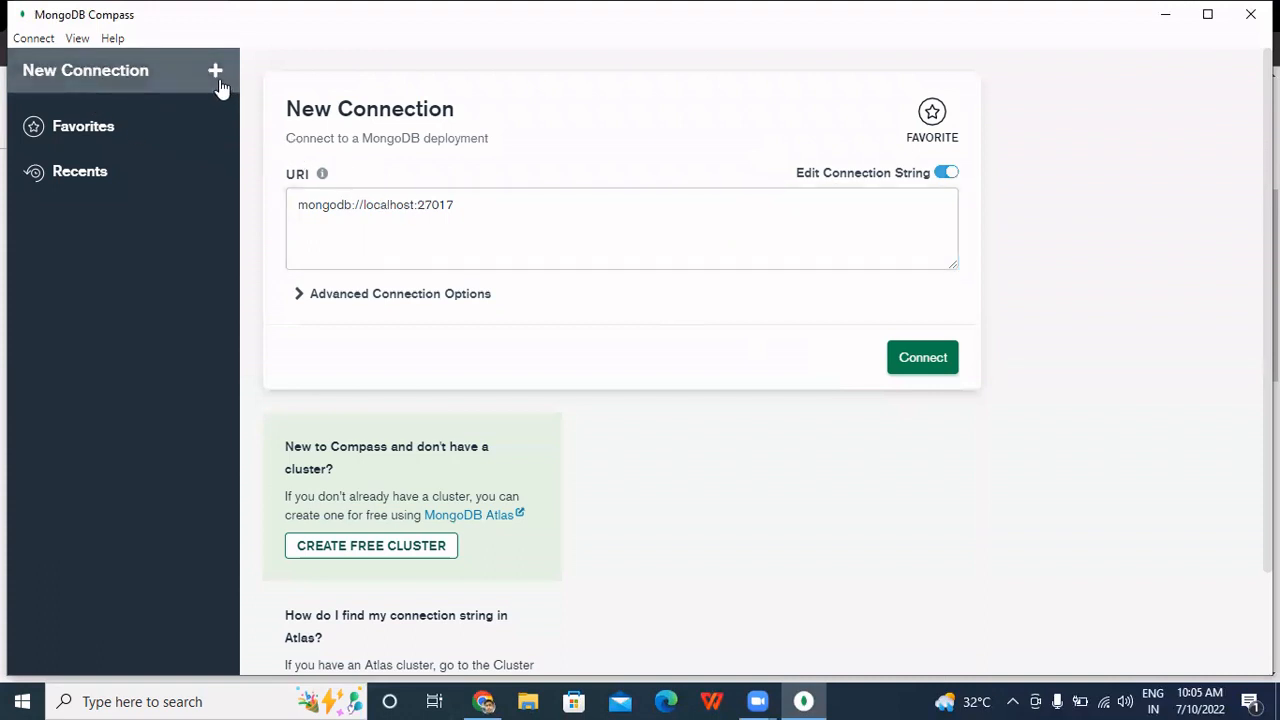
click(40, 38)
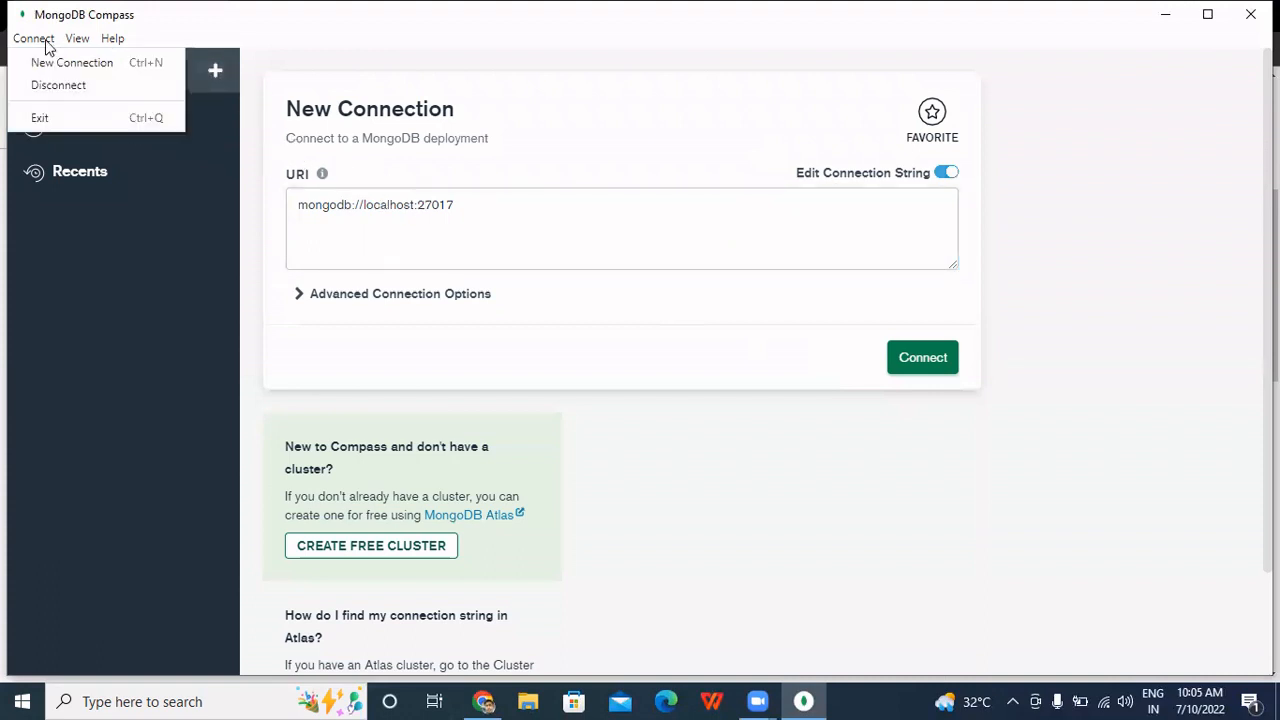
click(107, 66)
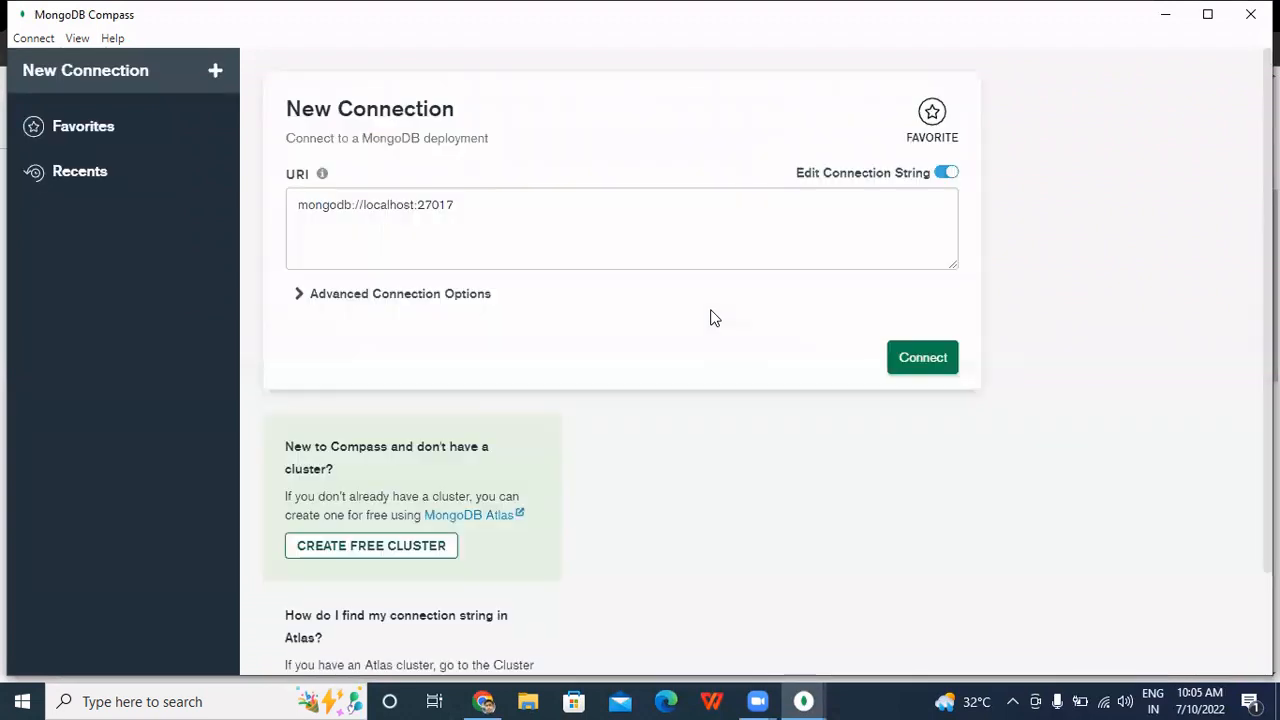
click(511, 213)
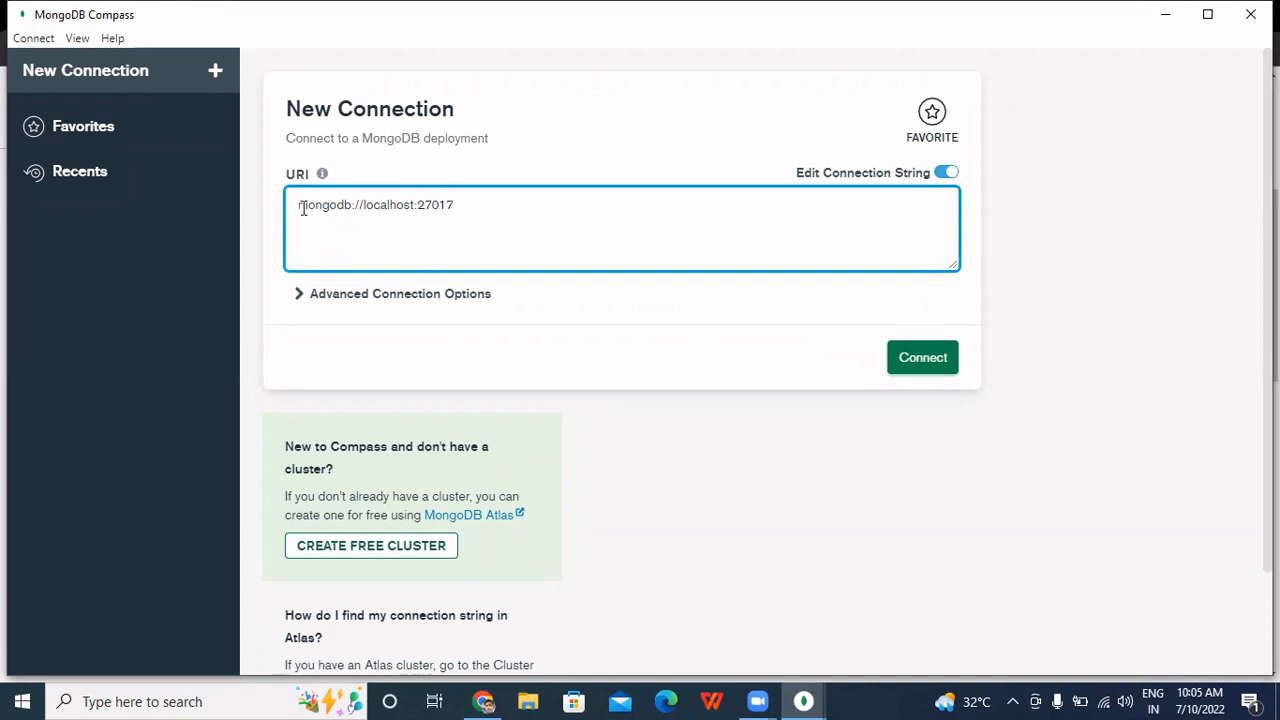
drag(300, 207, 480, 194)
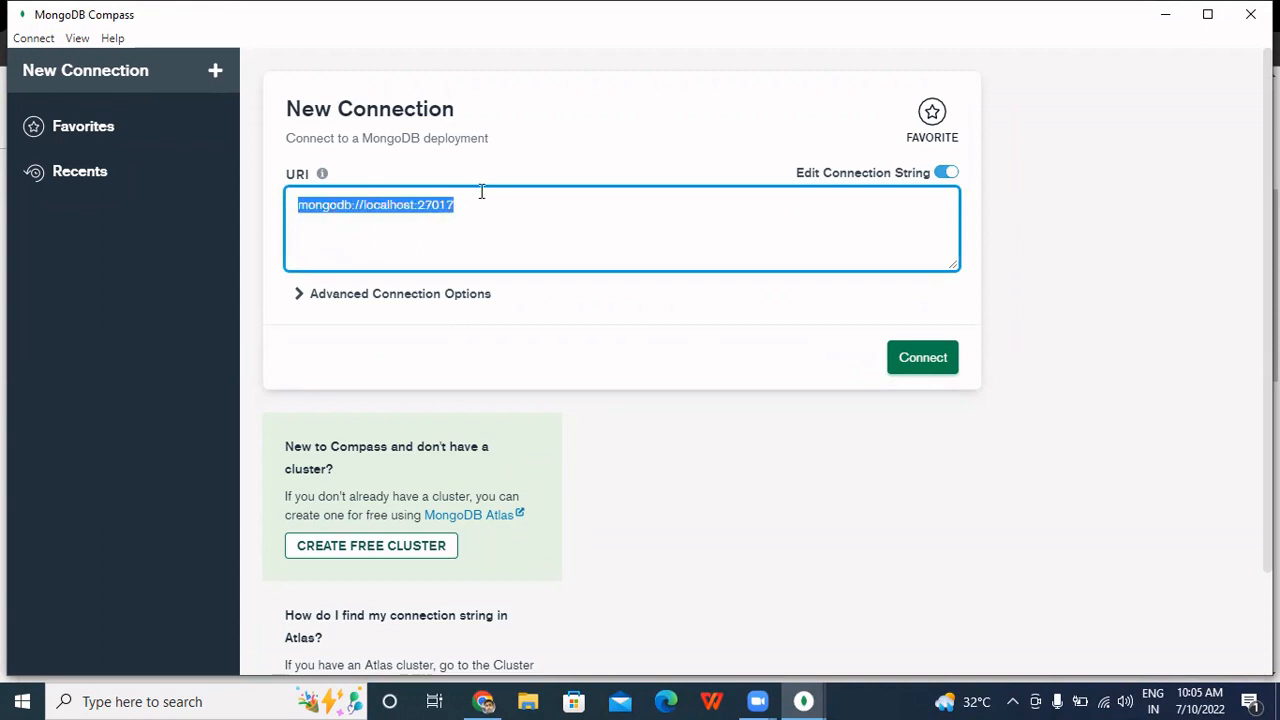
click(603, 240)
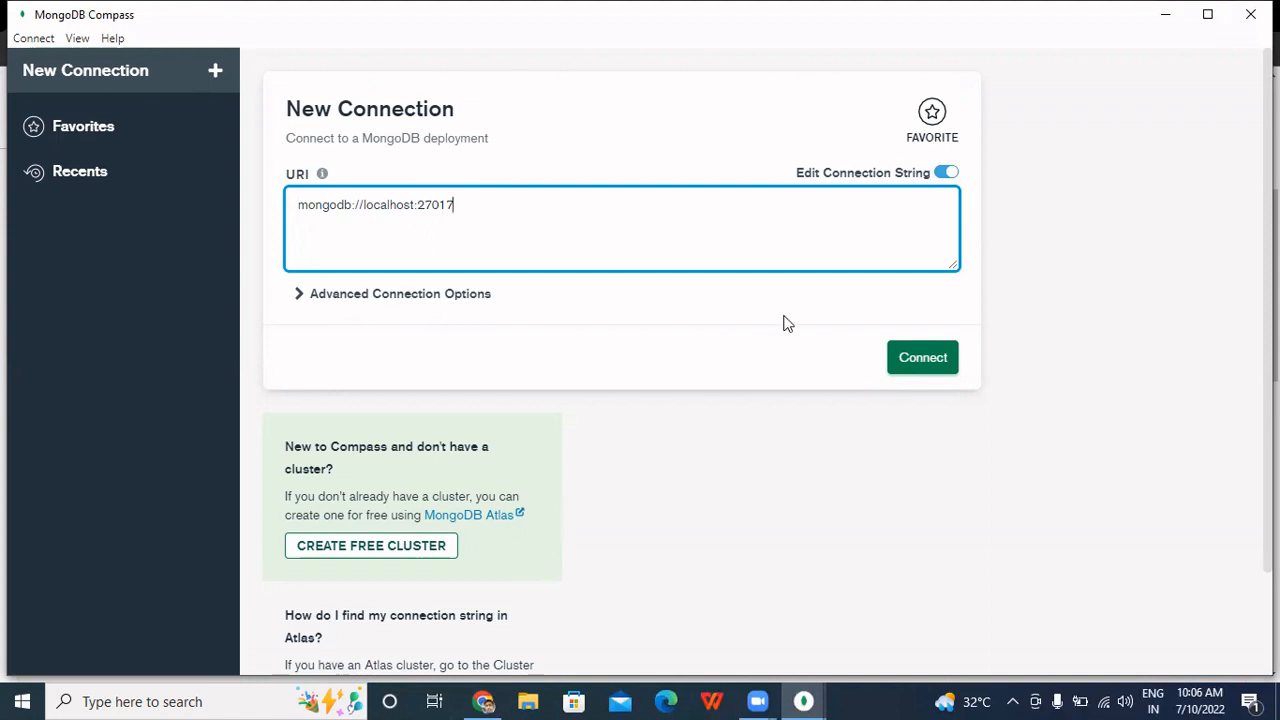
click(907, 356)
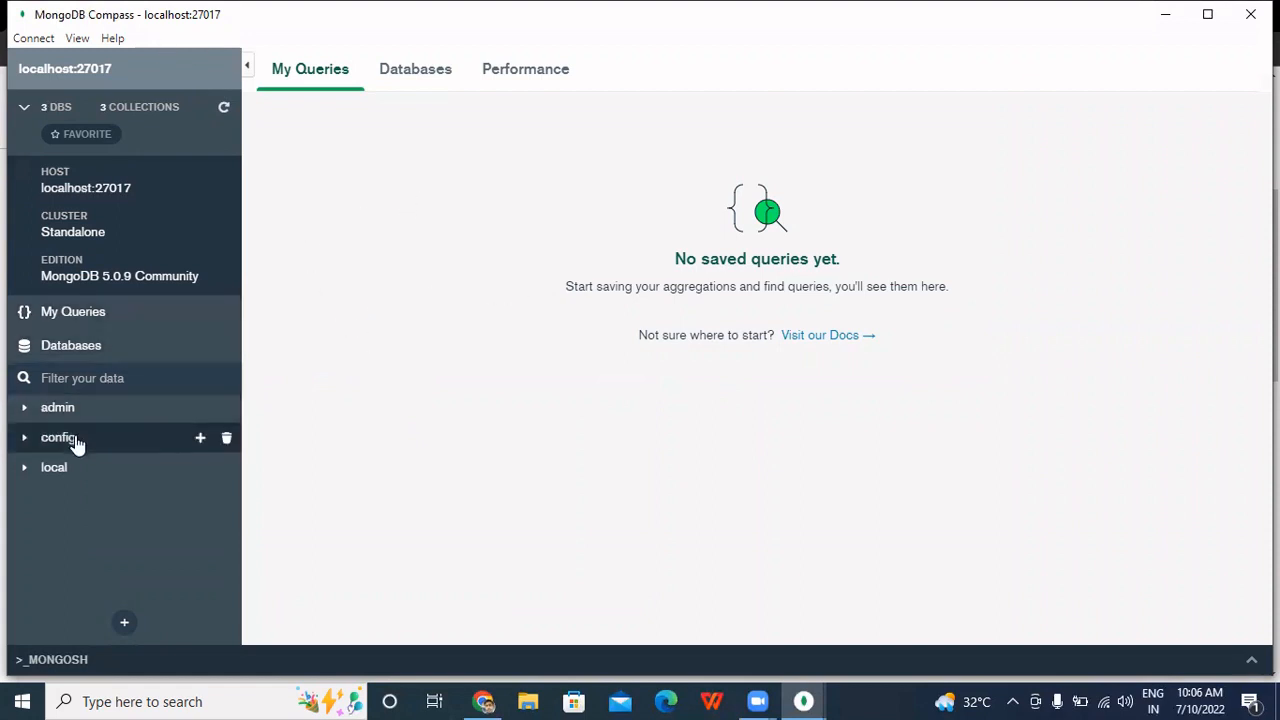
Open the embedded MONGOSH shell and try to run the command mongo.
click(59, 668)
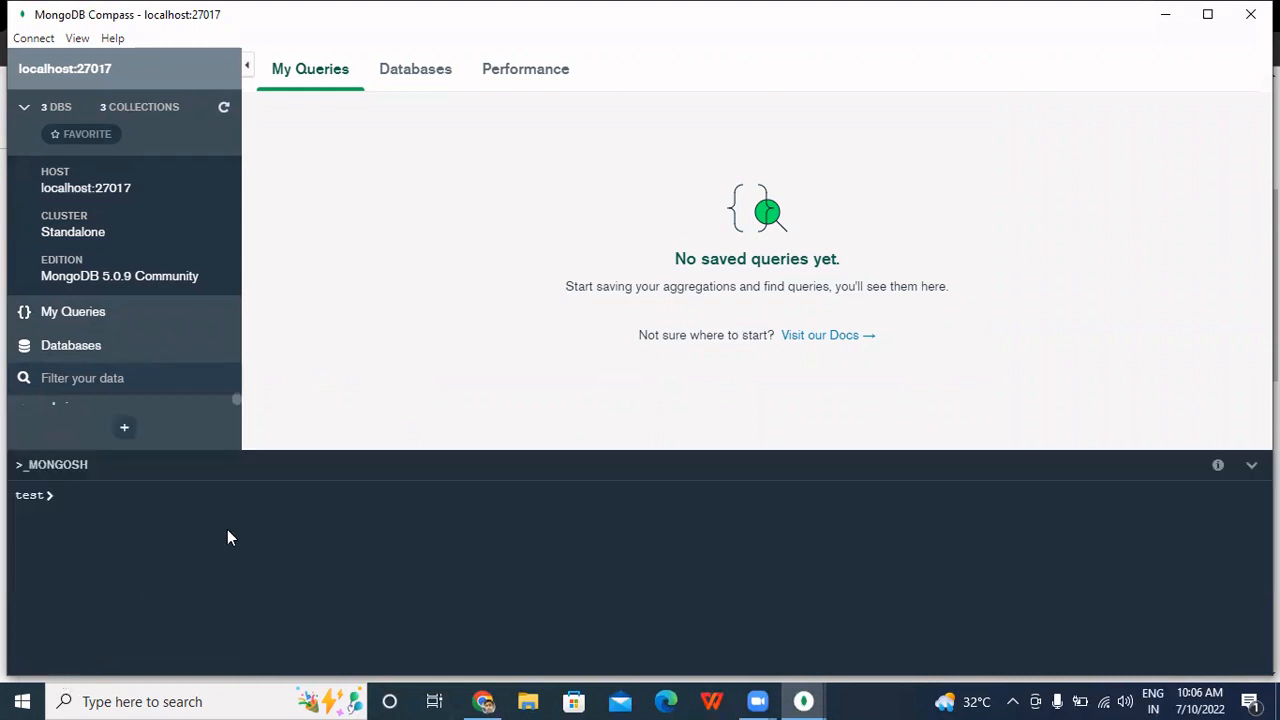
click(135, 504)
text(mongo)
key(Return)
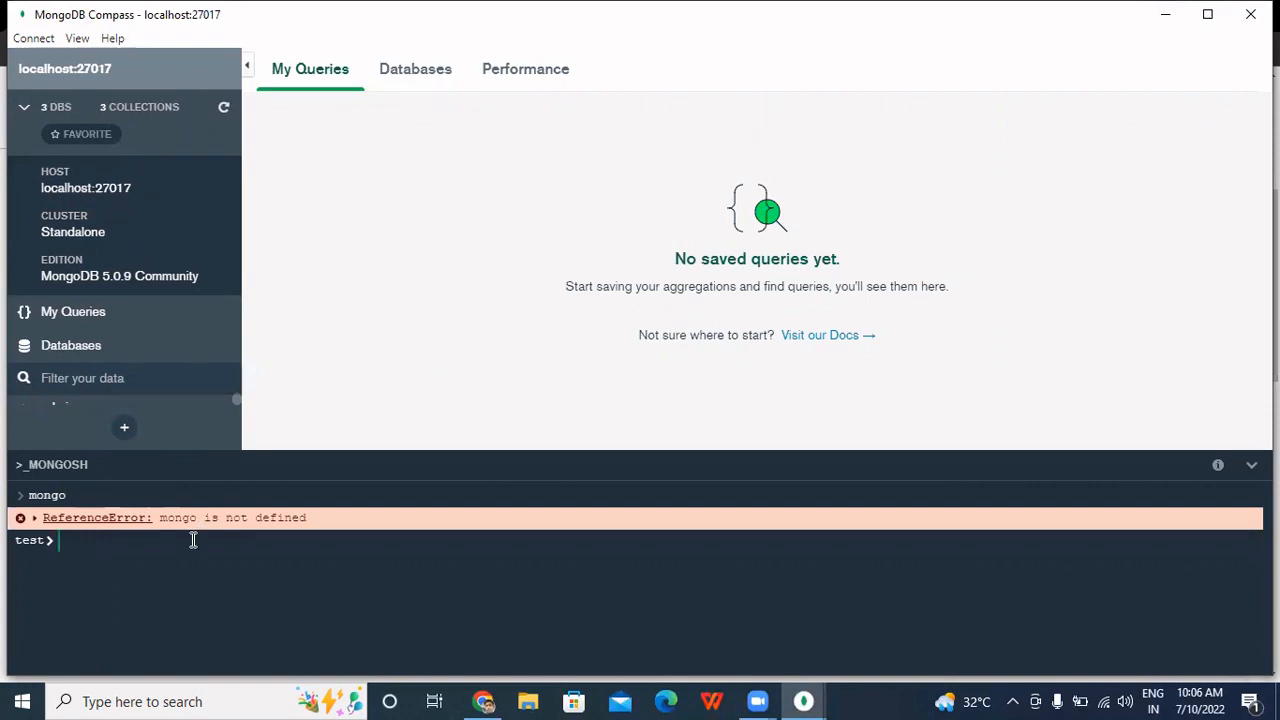
List the server's databases by running show dbs; in the embedded shell.
text(show)
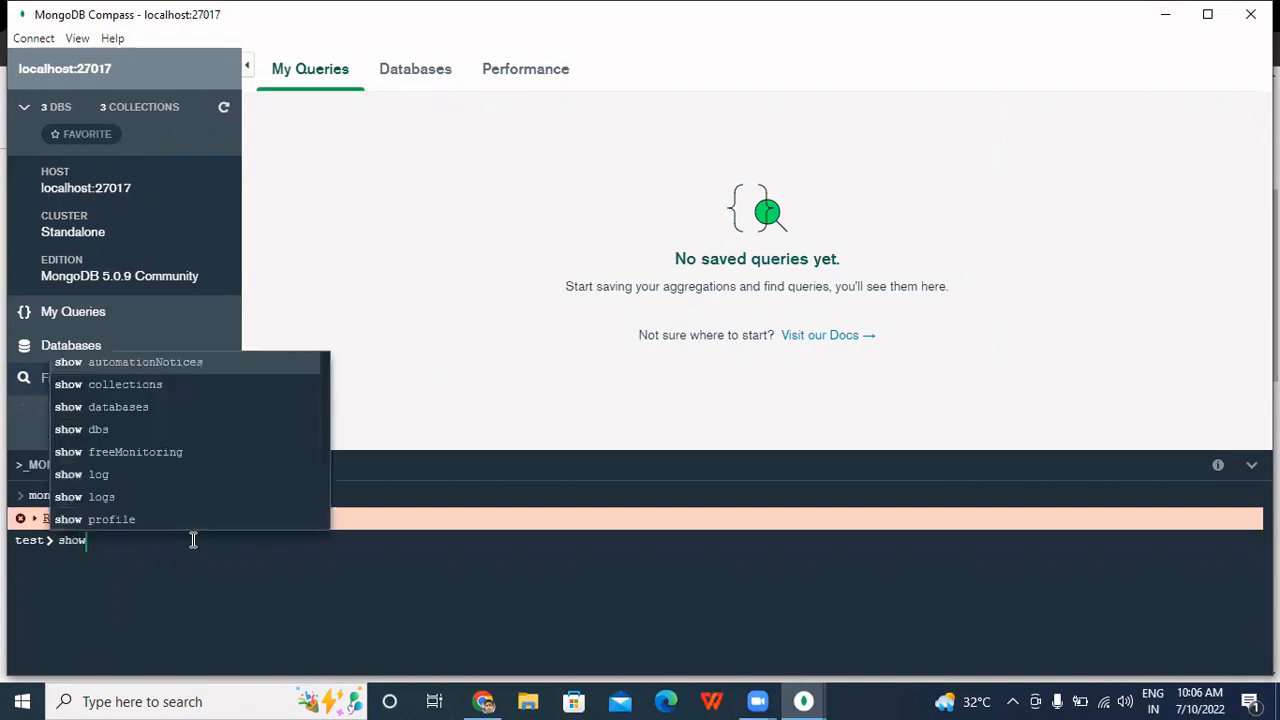
text( dbs)
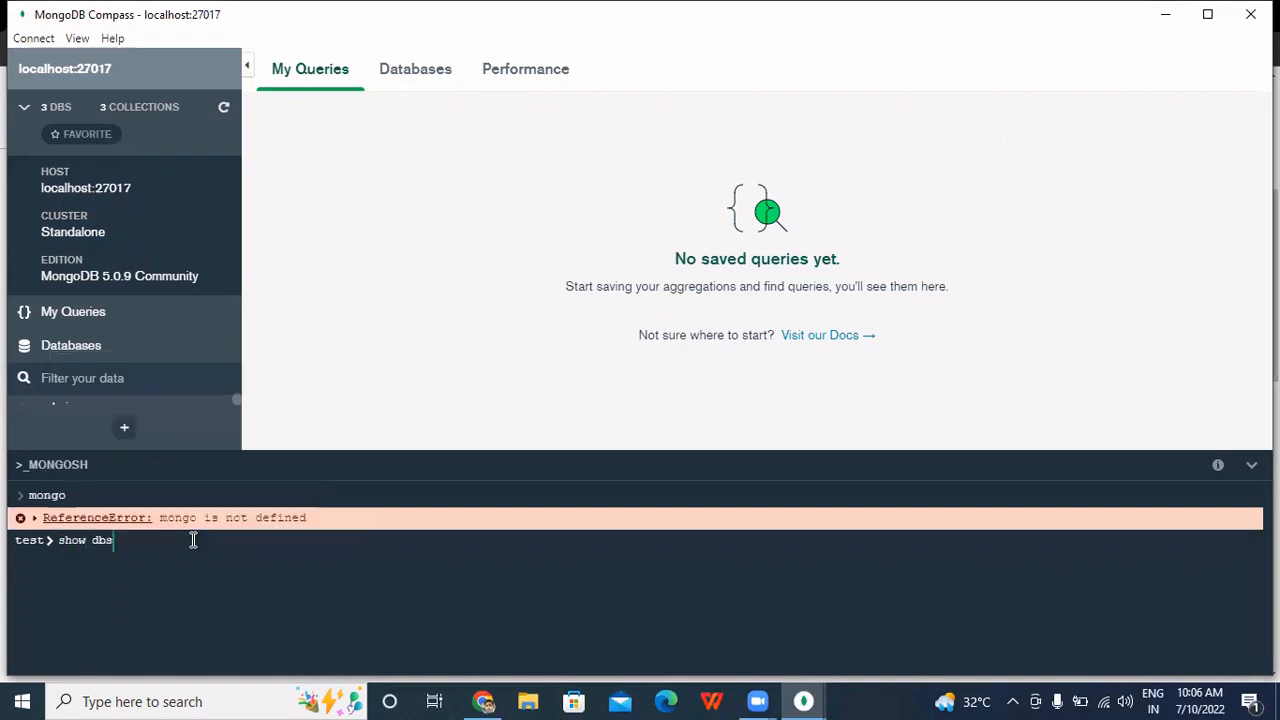
text(;)
key(Return)
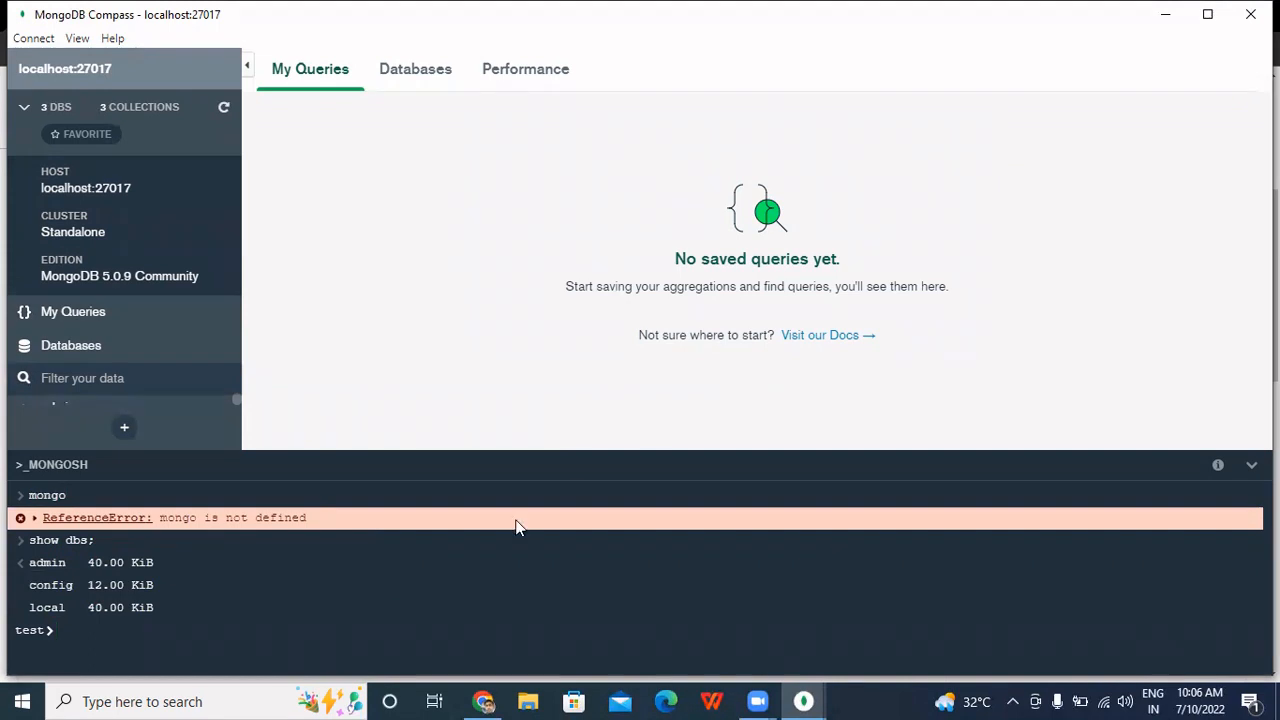
Search Windows for the system environment variables settings and open the Environment Variables dialog.
click(232, 701)
text(en)
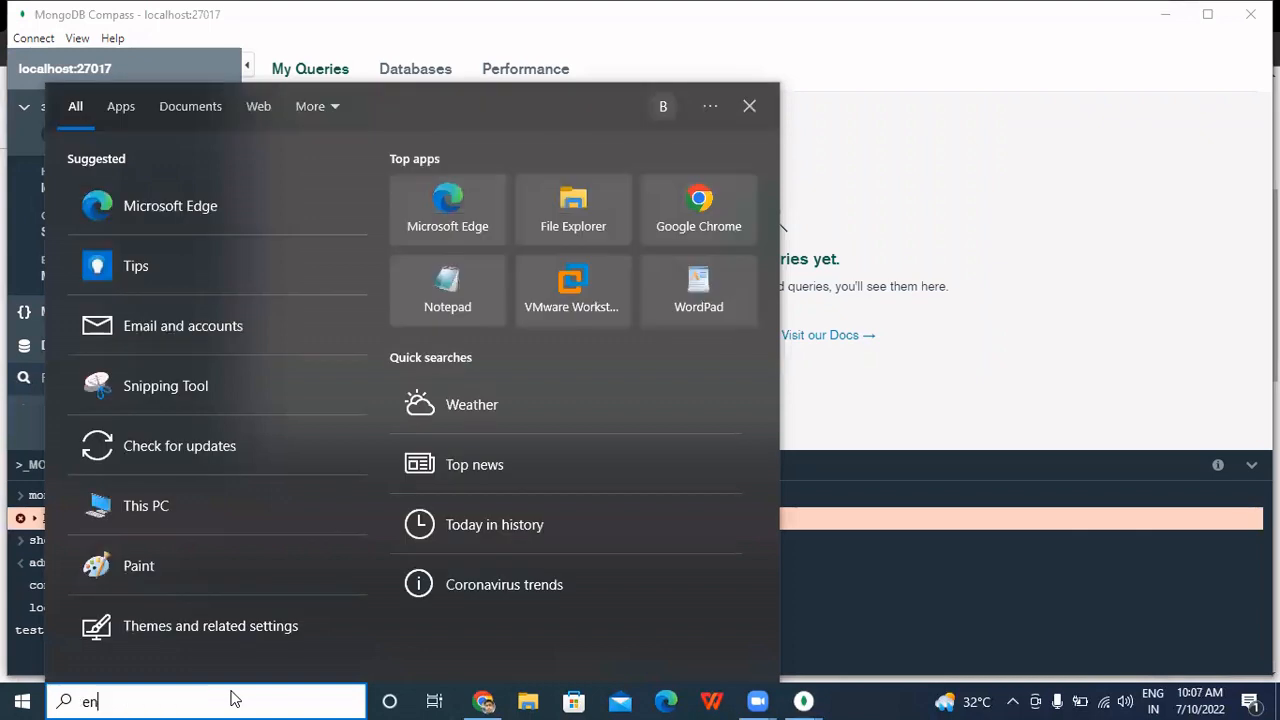
text(vir)
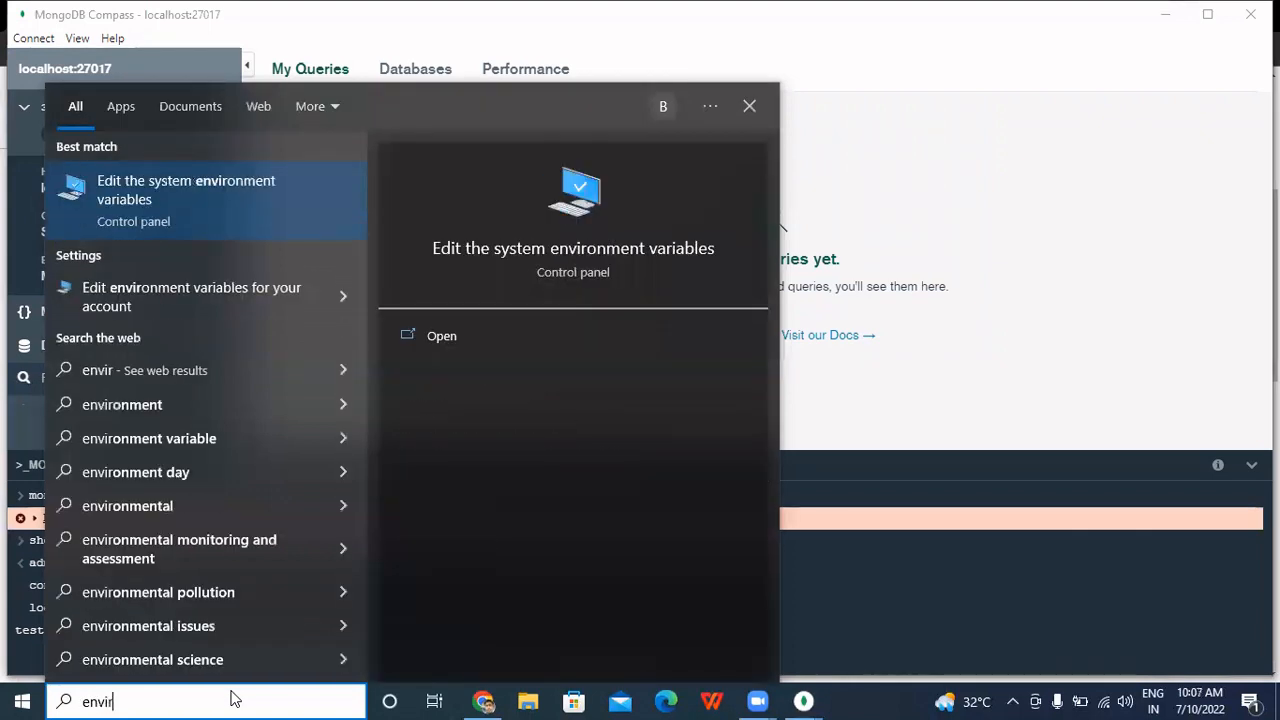
click(223, 219)
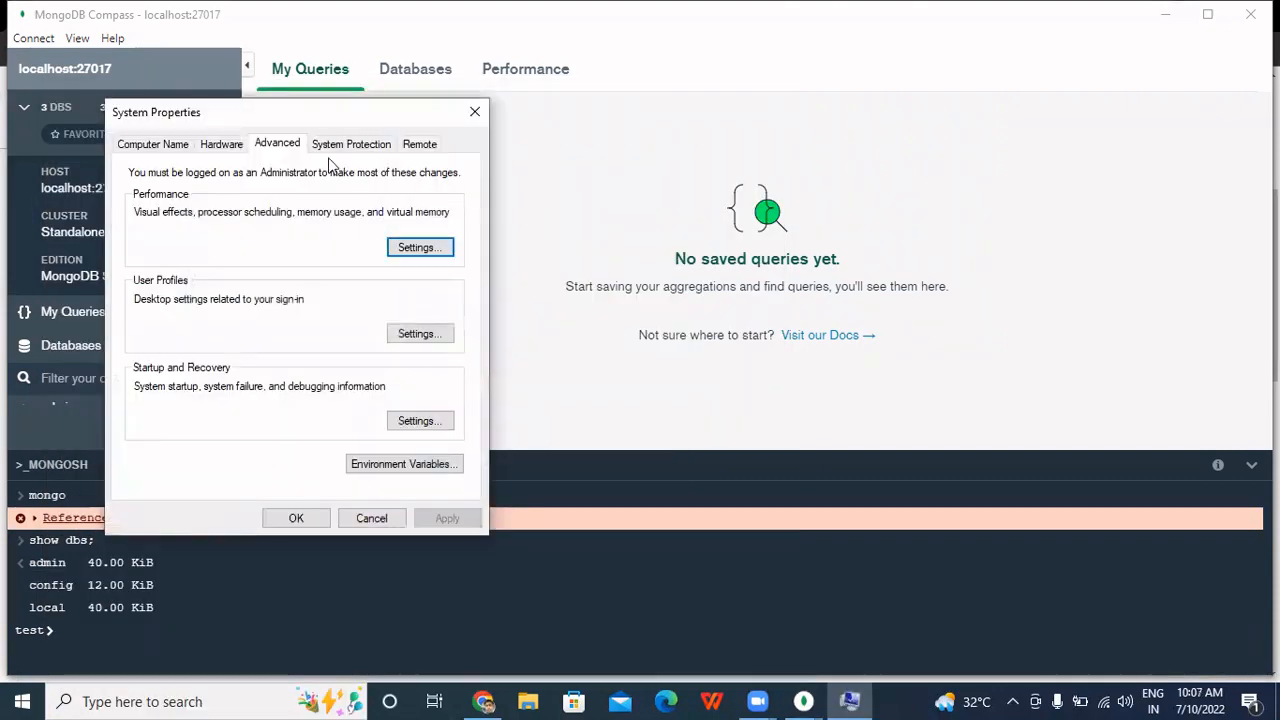
click(396, 463)
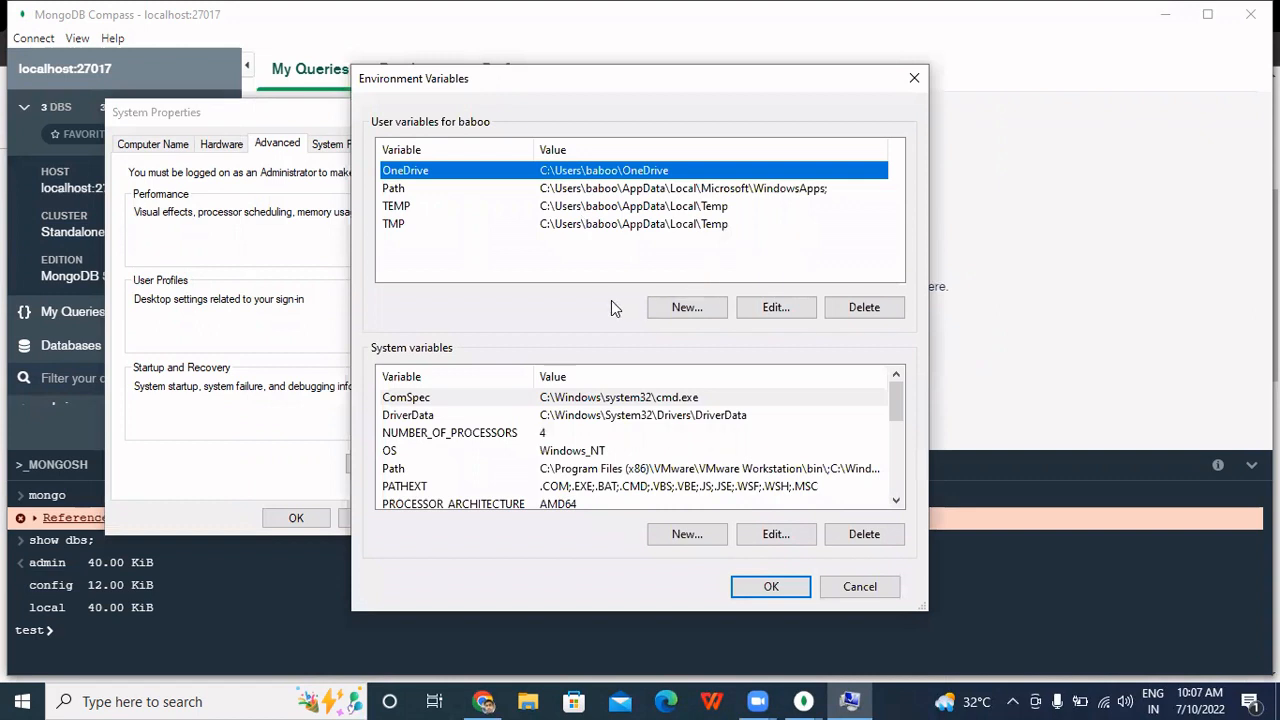
Open the system variable Path for editing and start a new blank entry in its list.
click(505, 470)
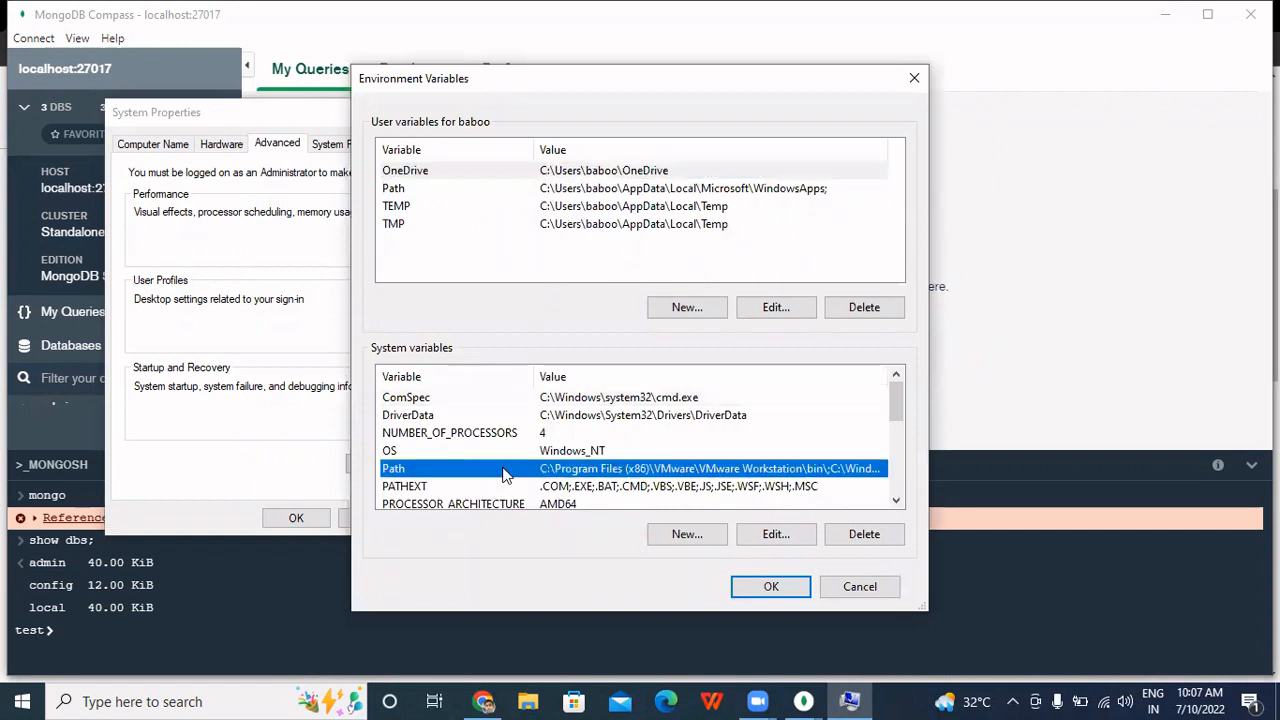
scroll(505, 475, down, 4)
scroll(505, 475, up, 4)
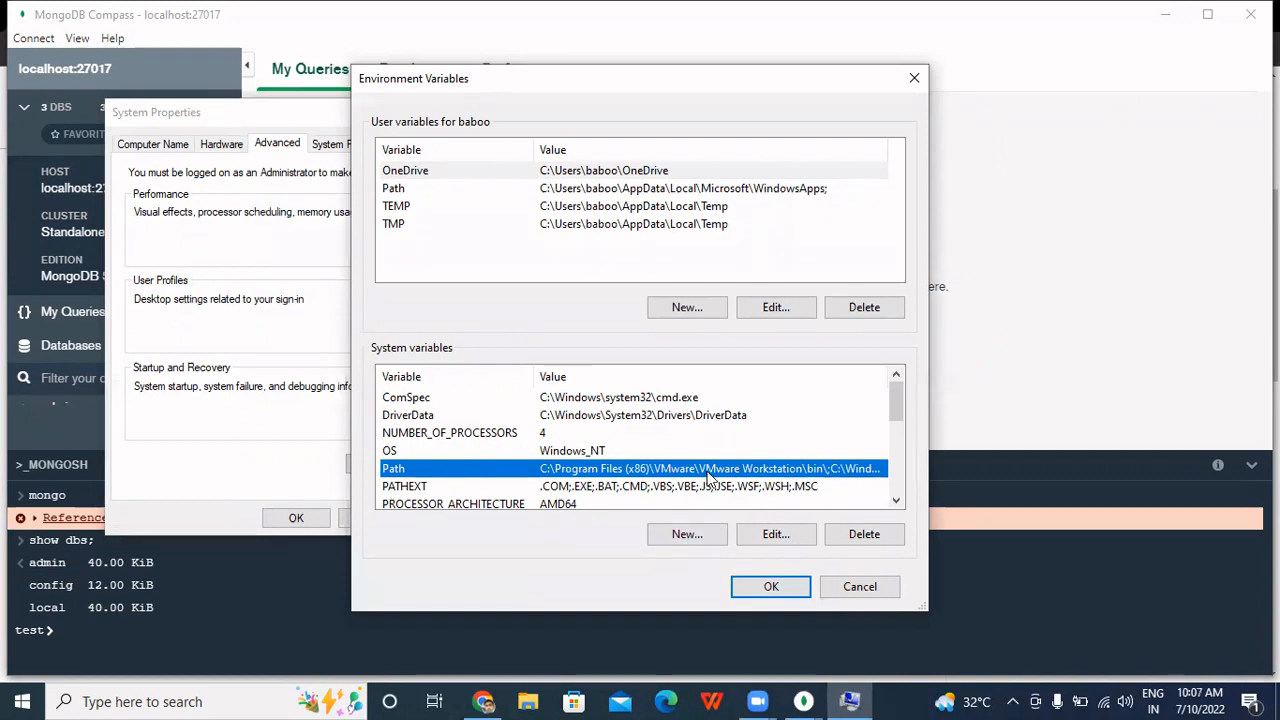
scroll(707, 478, down, 4)
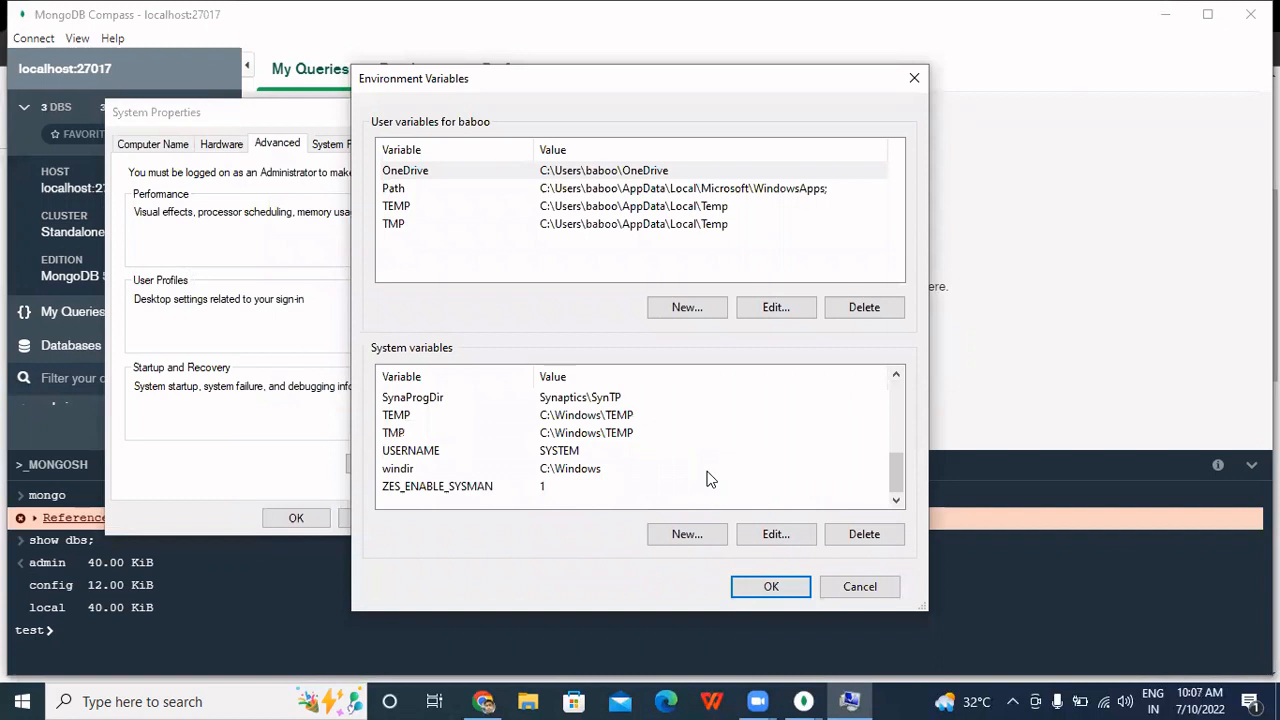
scroll(707, 478, up, 3)
scroll(707, 478, down, 1)
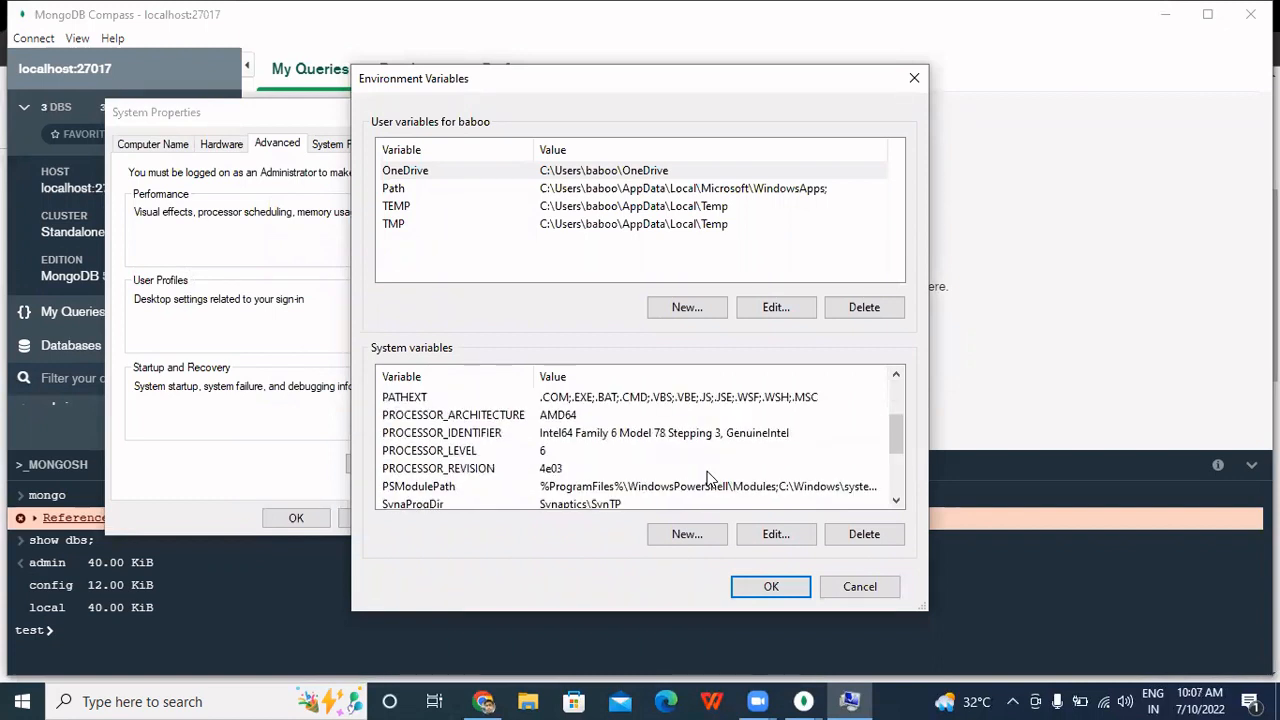
scroll(707, 478, up, 1)
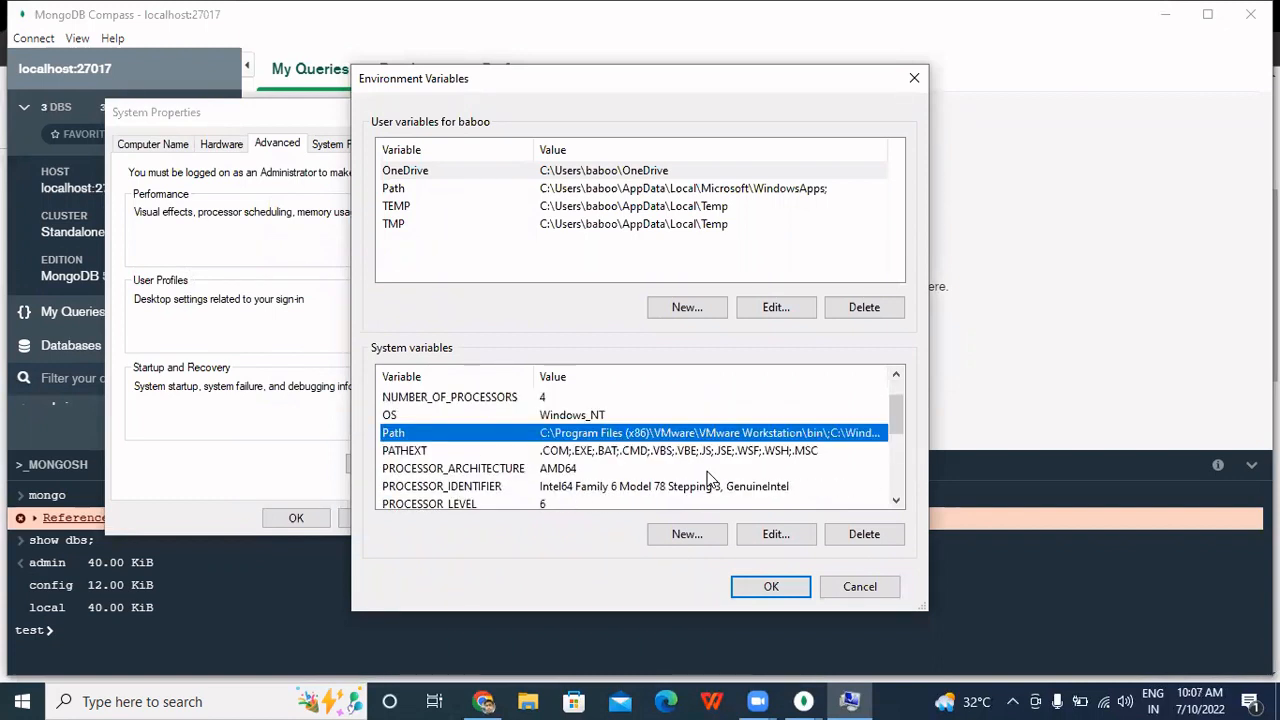
click(755, 532)
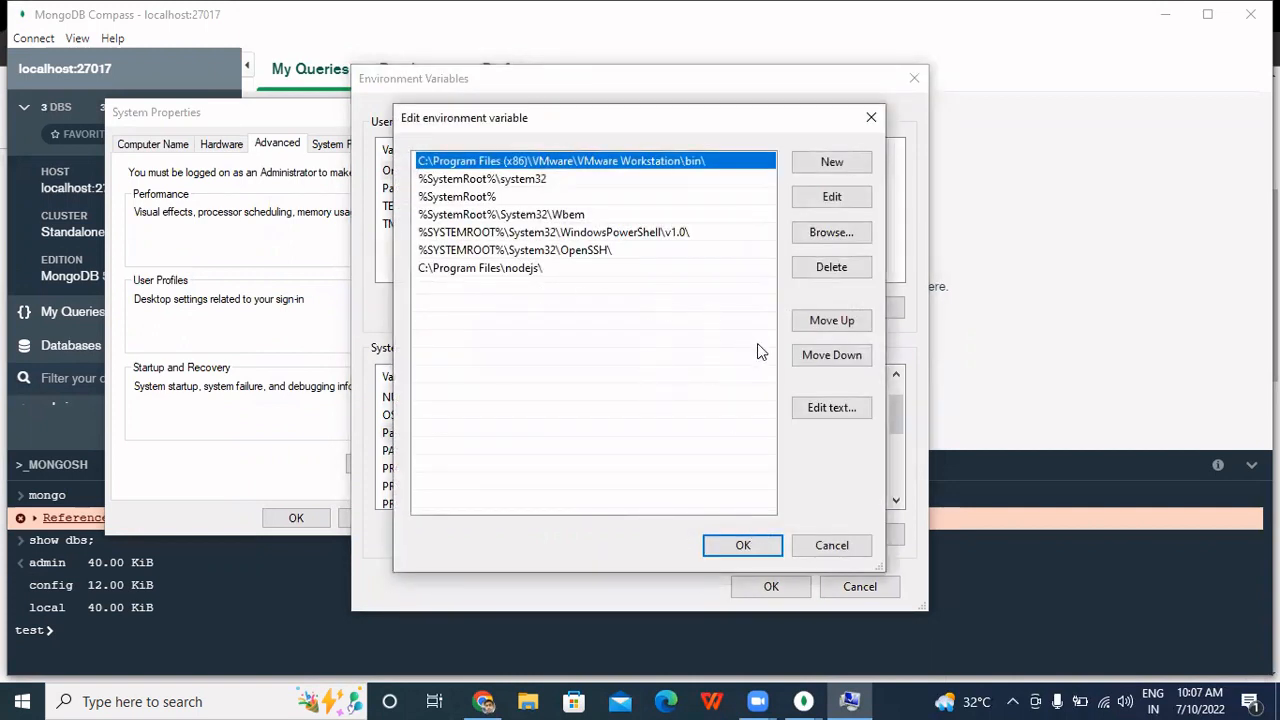
click(826, 170)
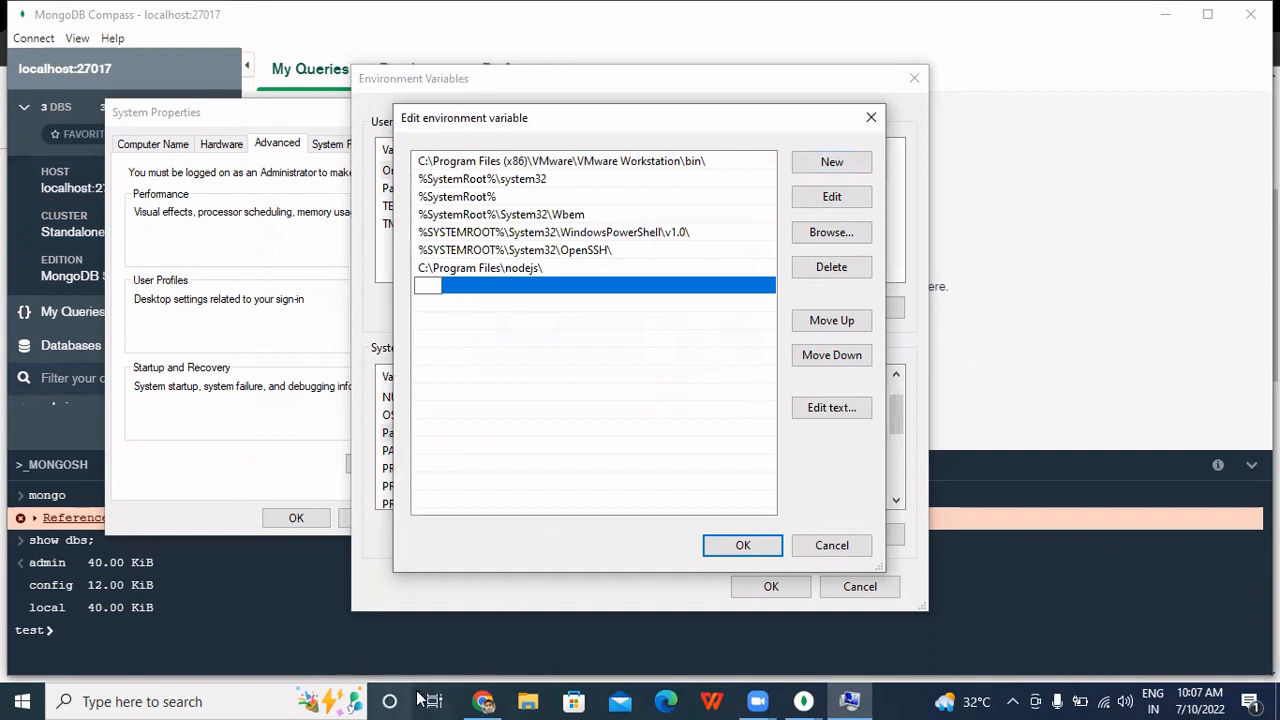
Switch to File Explorer and open the Program Files folder on Local Disk (C:).
click(530, 700)
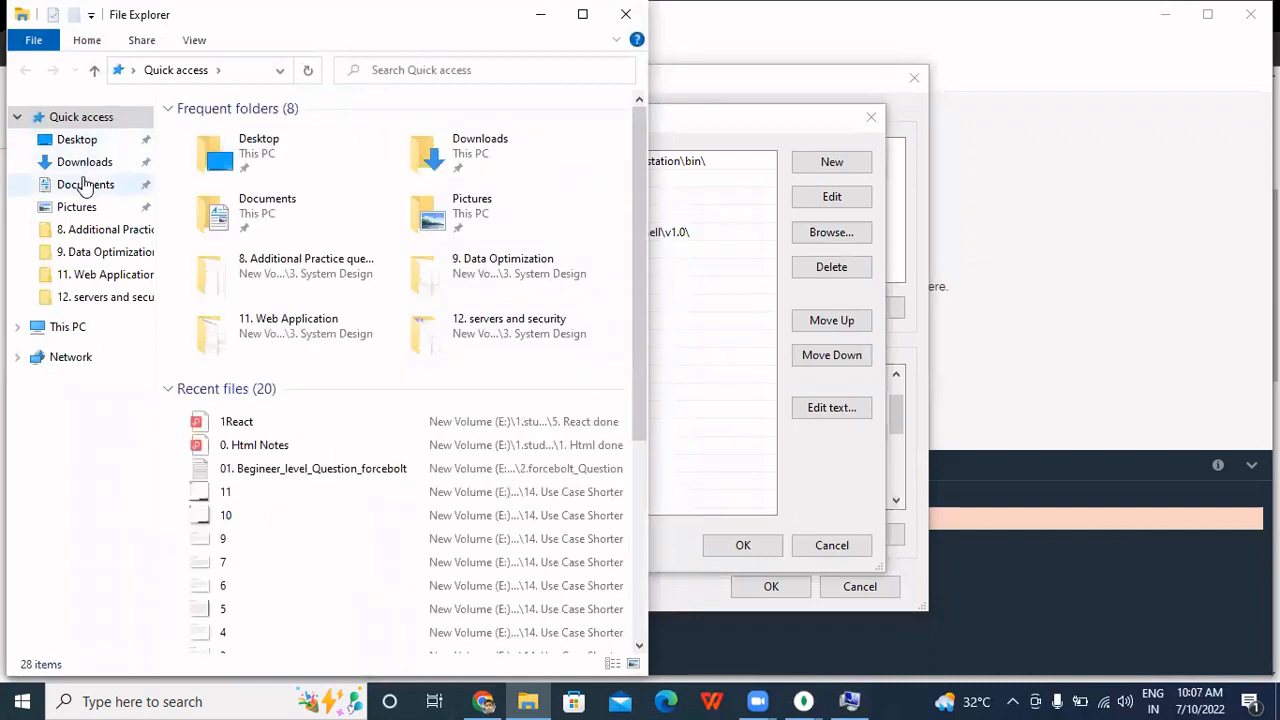
click(85, 186)
click(80, 163)
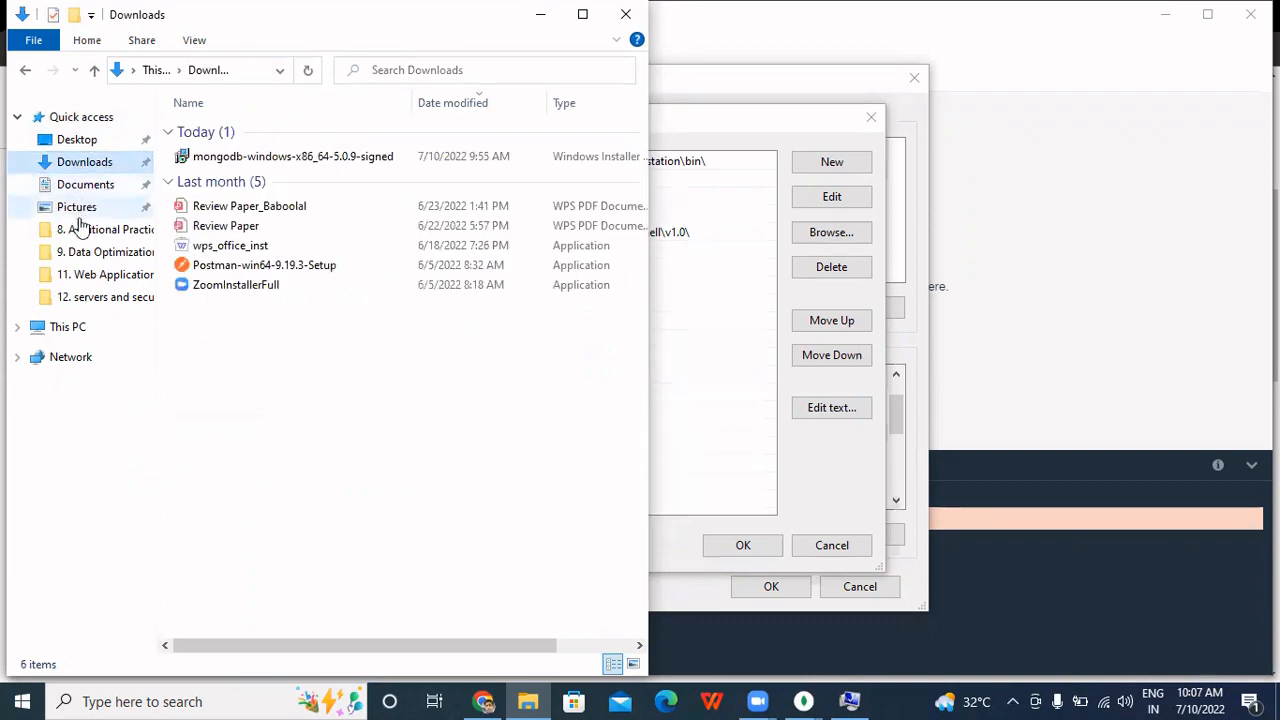
click(80, 327)
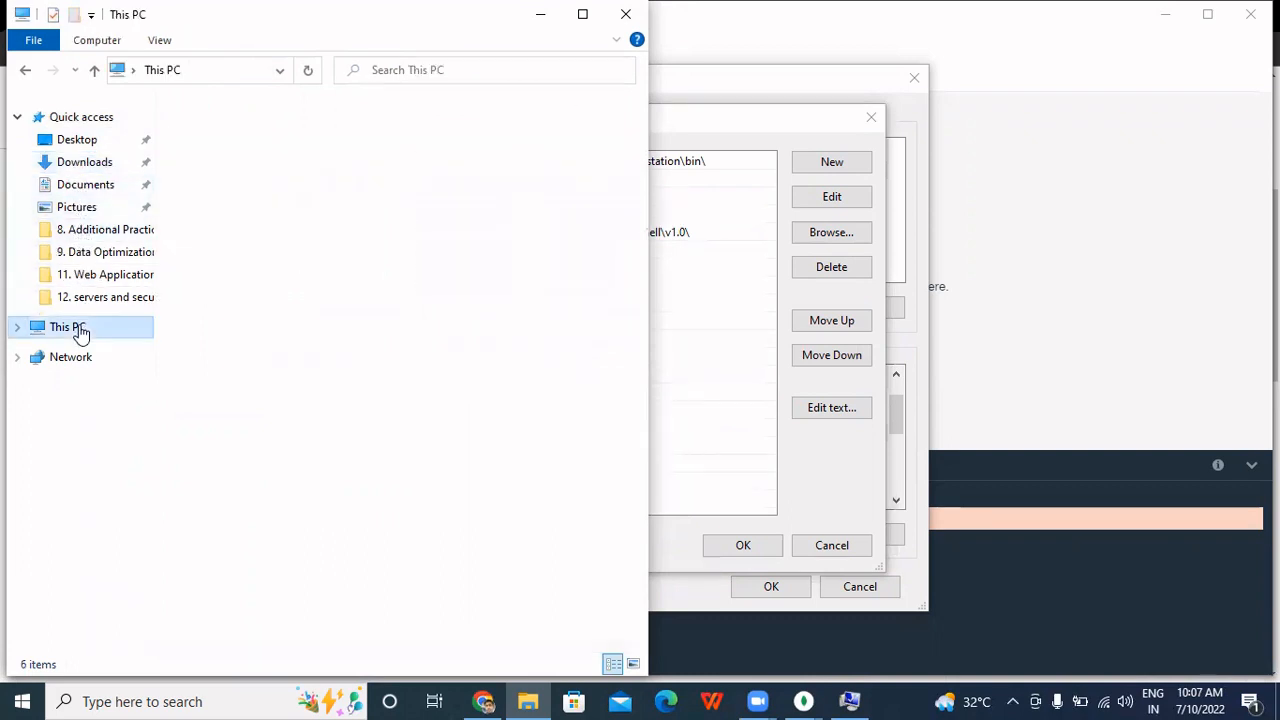
double_click(328, 402)
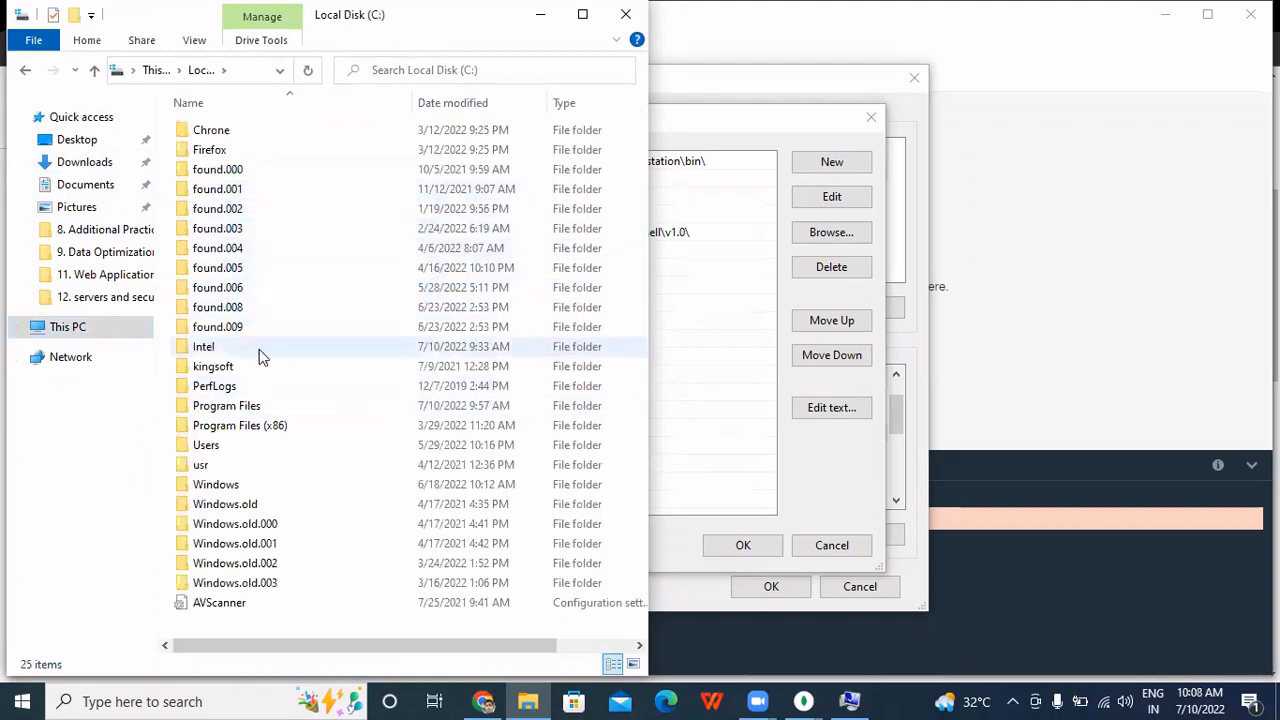
click(259, 408)
double_click(260, 408)
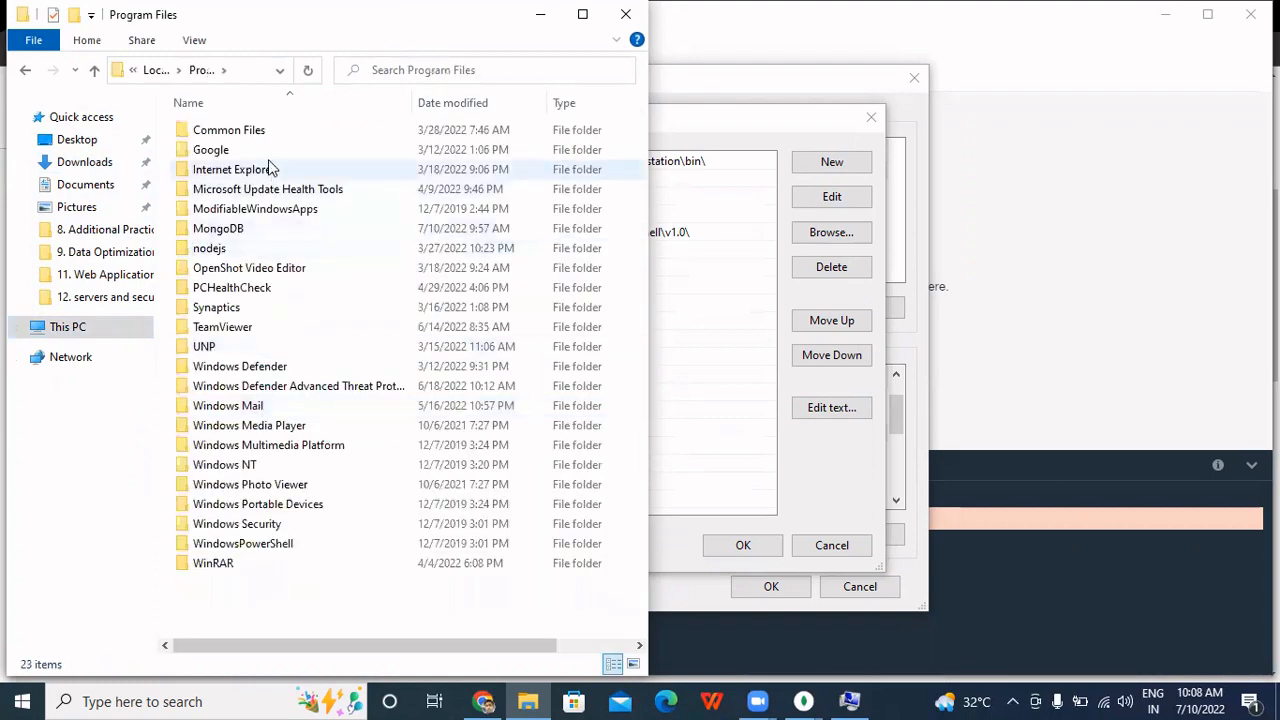
Open the MongoDB\Server\5.0\bin folder in a maximized window and copy its full path.
double_click(268, 233)
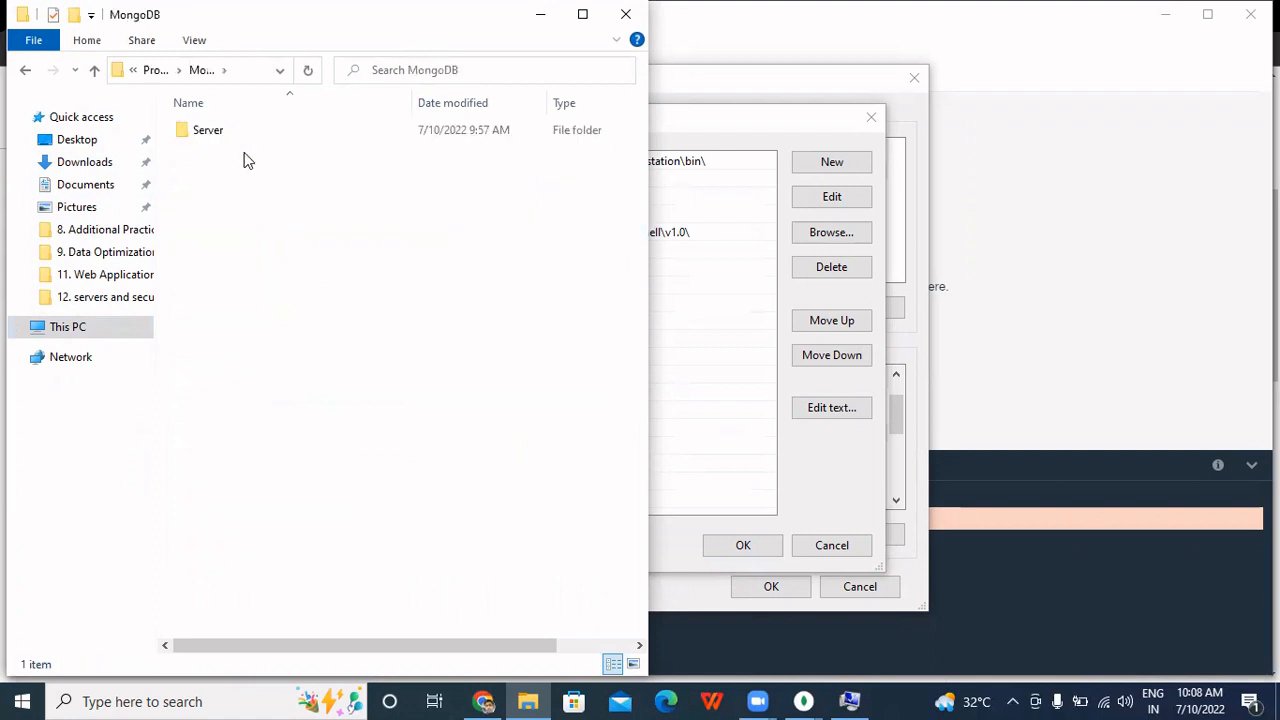
double_click(238, 131)
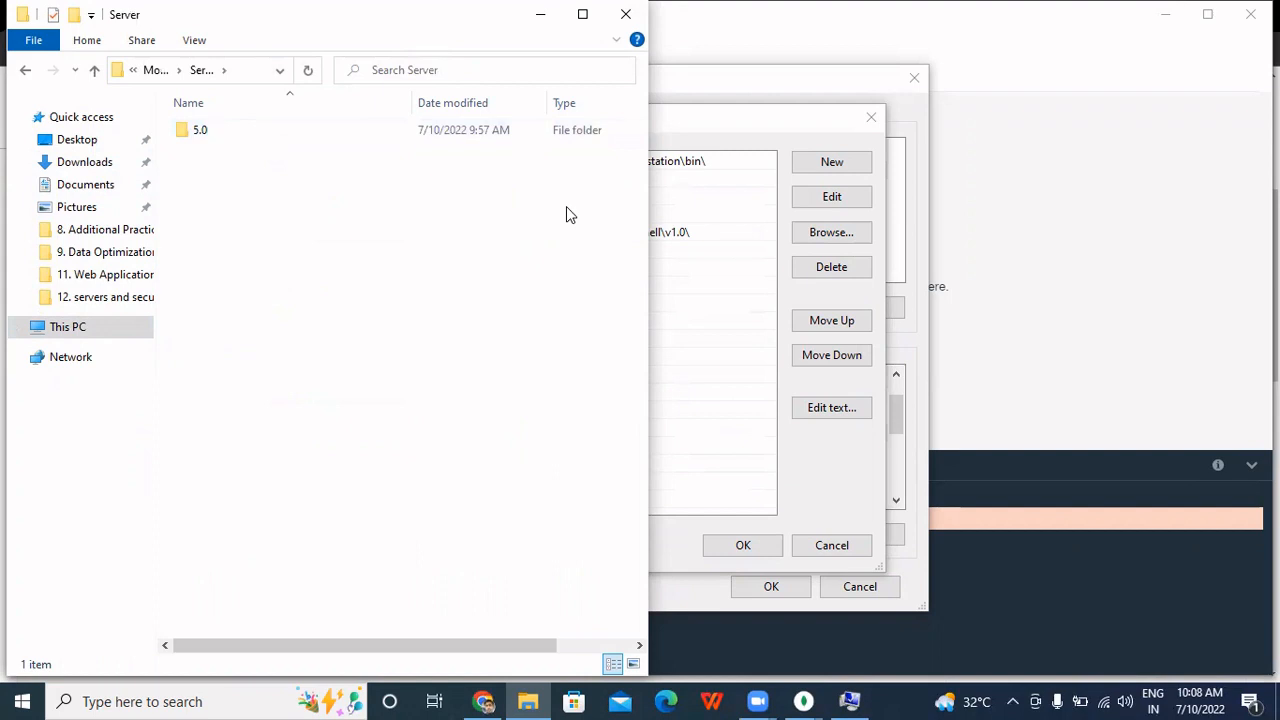
key(super+Up)
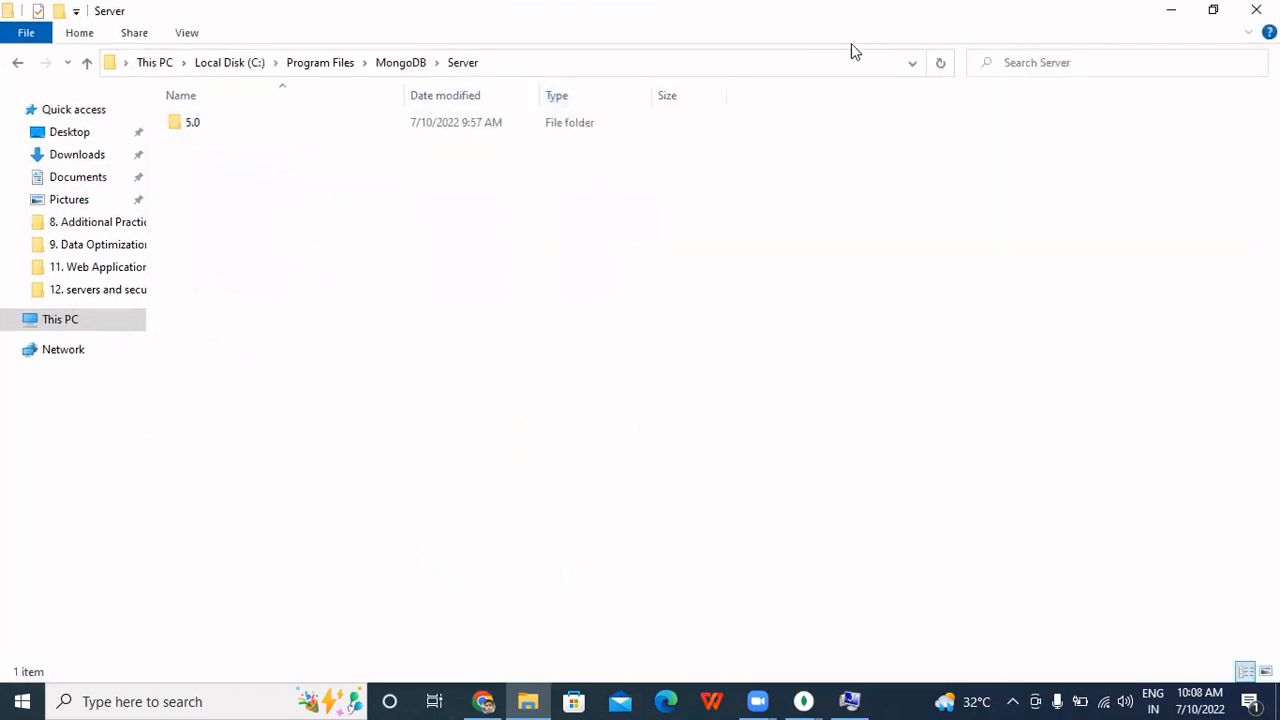
double_click(395, 122)
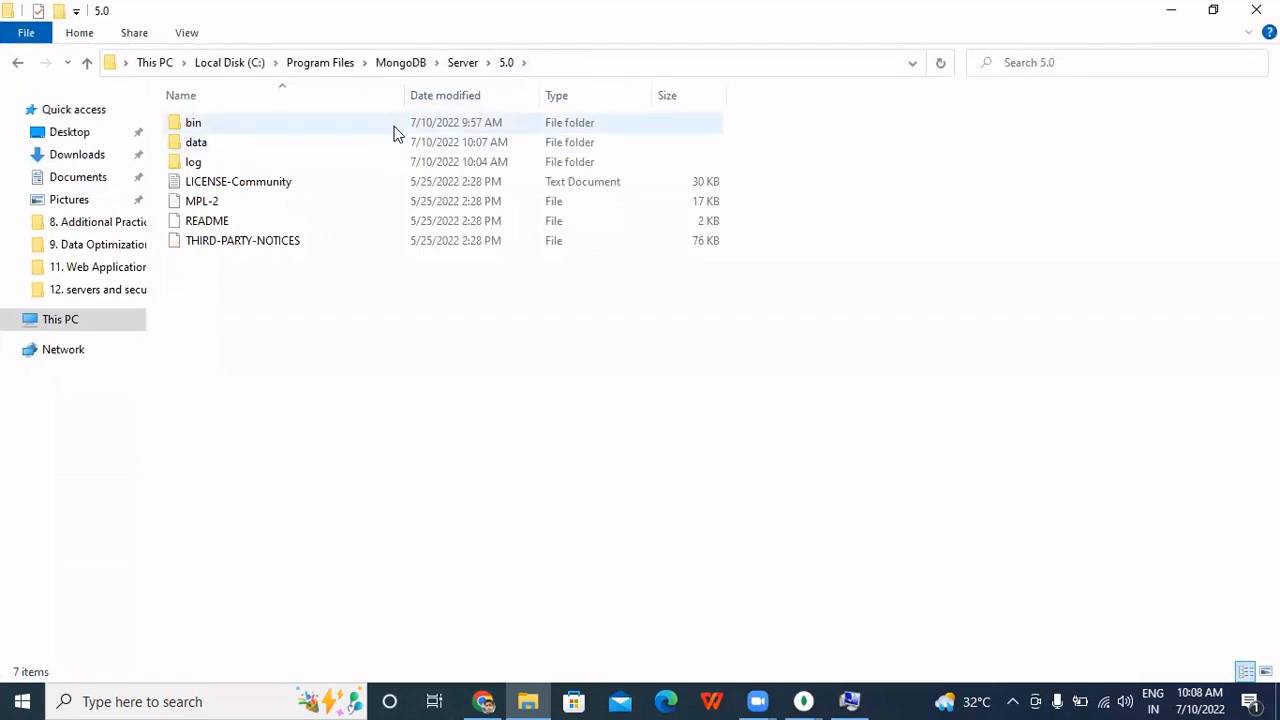
double_click(394, 129)
click(603, 66)
key(ctrl+c)
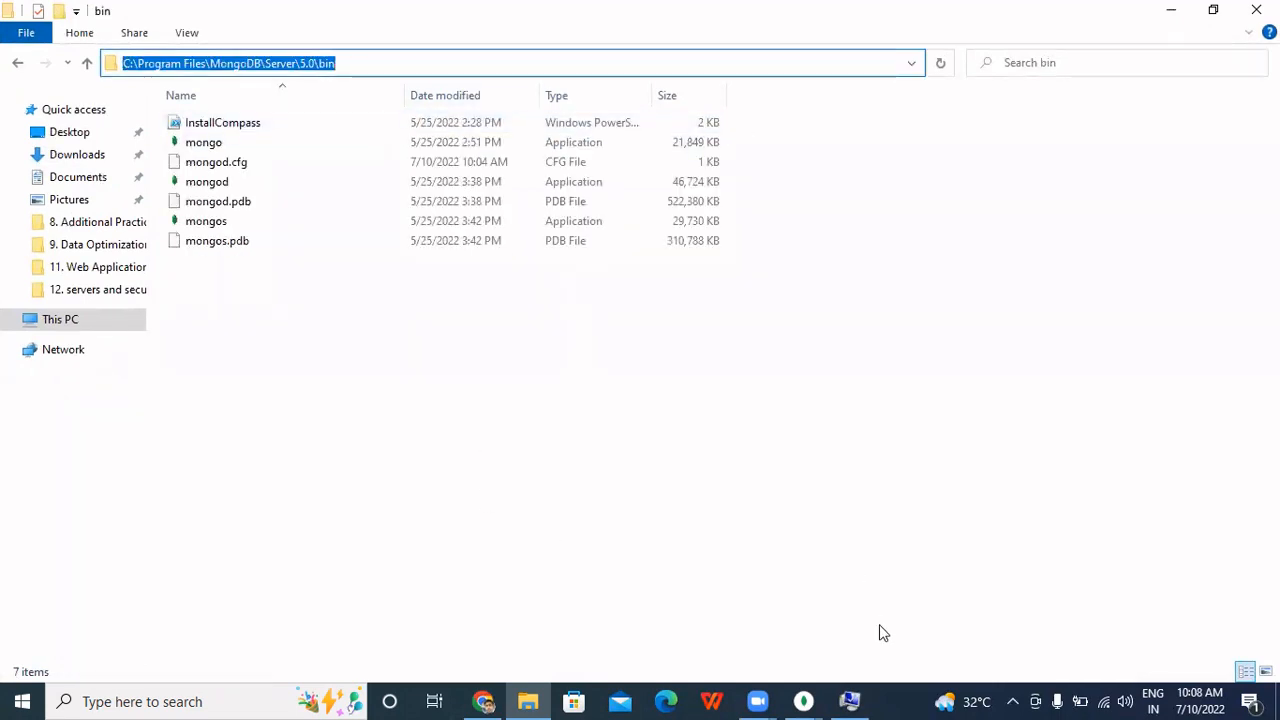
Return to the Path editor, add C:\Program Files\MongoDB\Server\5.0\bin as a new entry and save the environment variables.
click(850, 701)
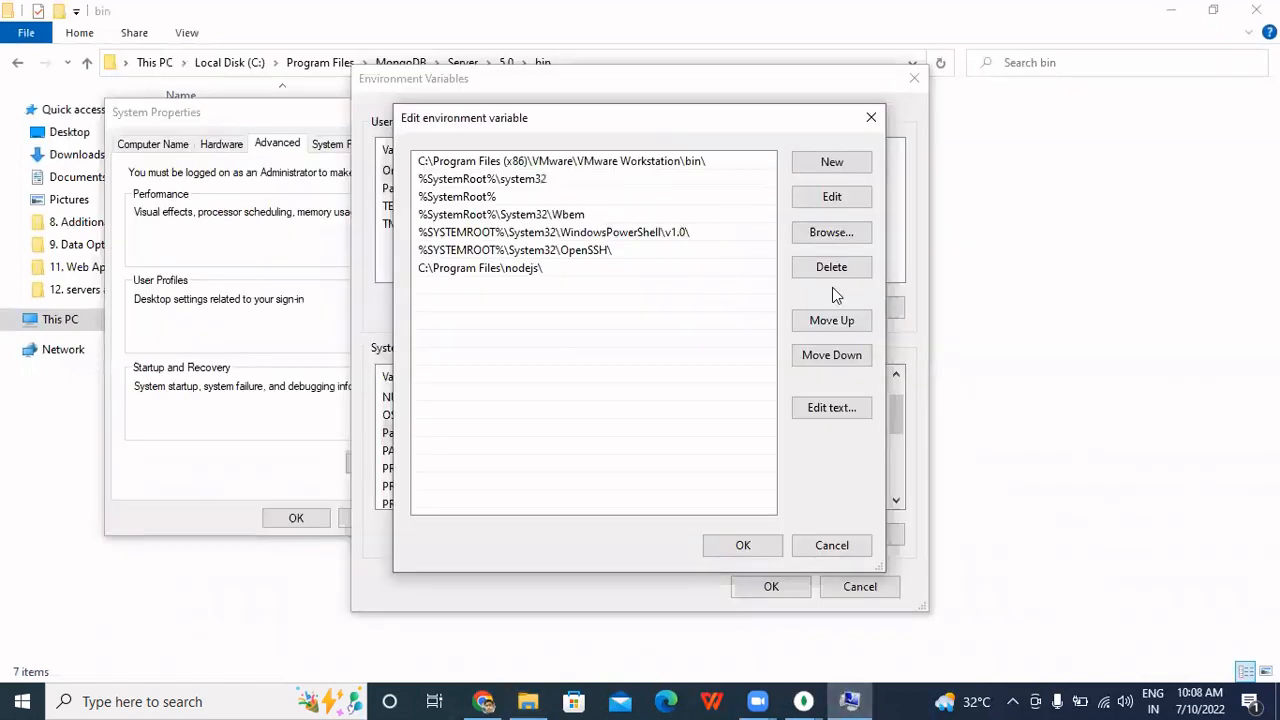
click(836, 158)
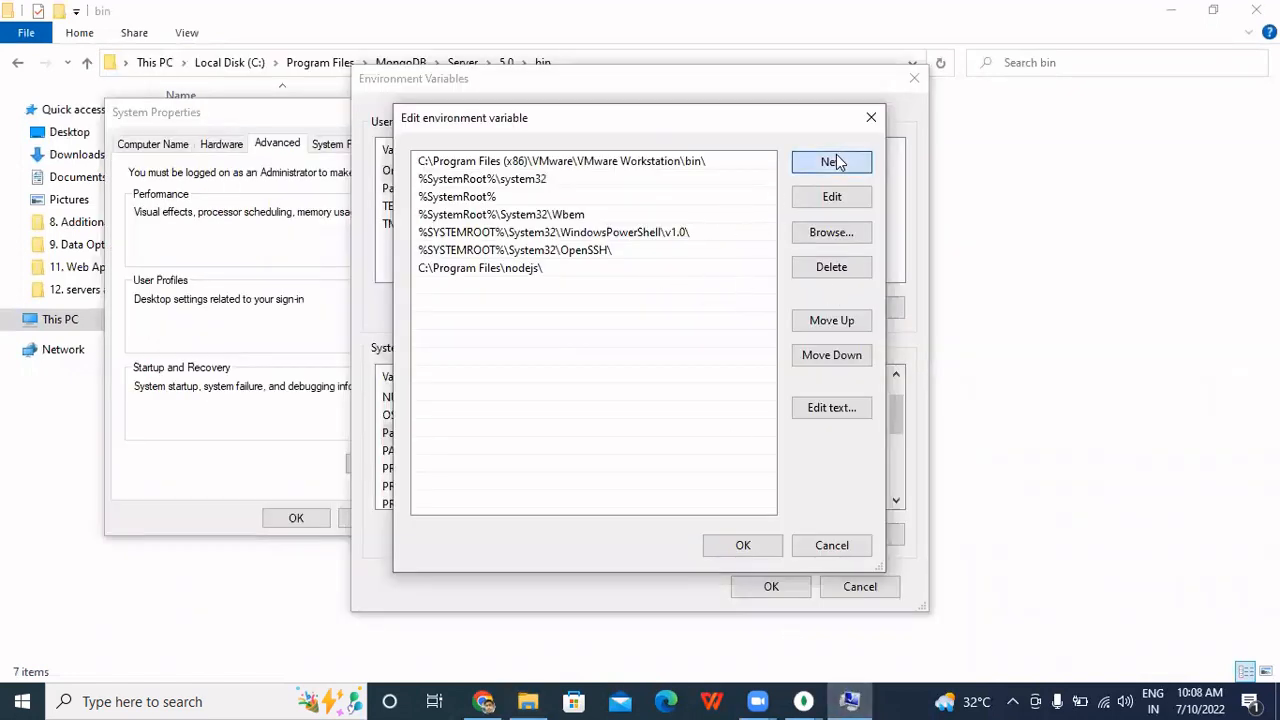
key(ctrl+v)
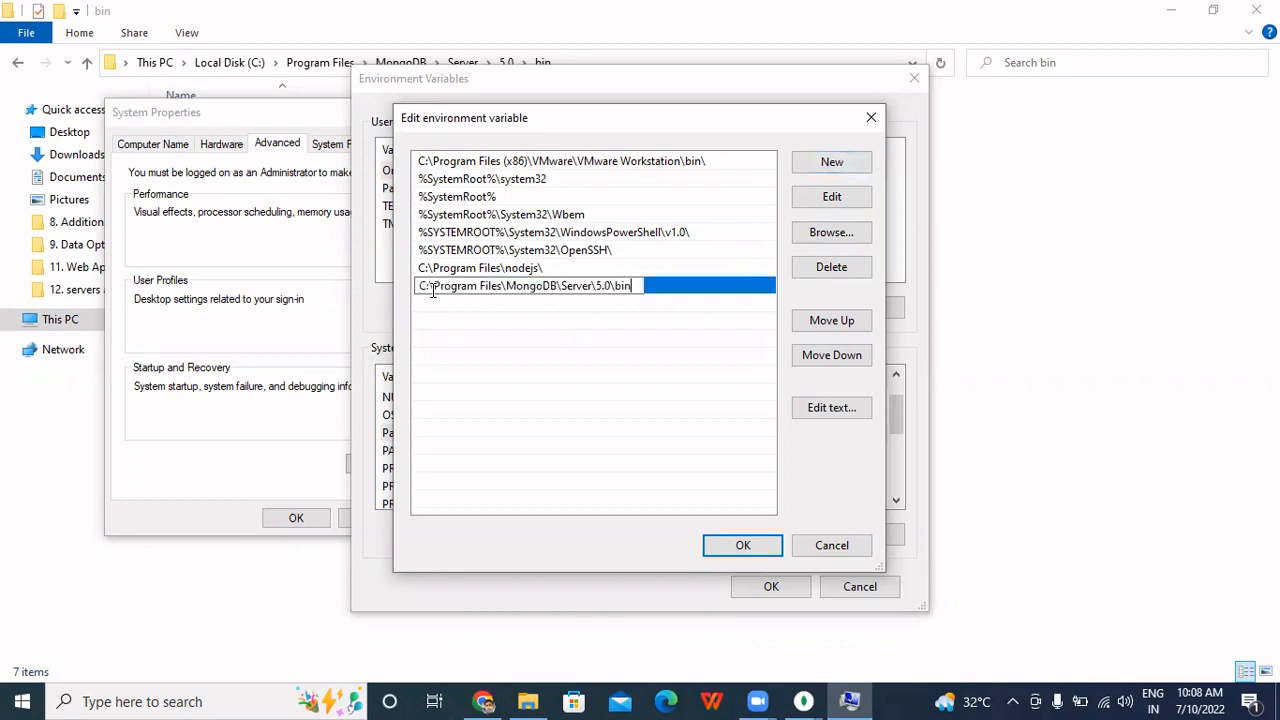
click(771, 550)
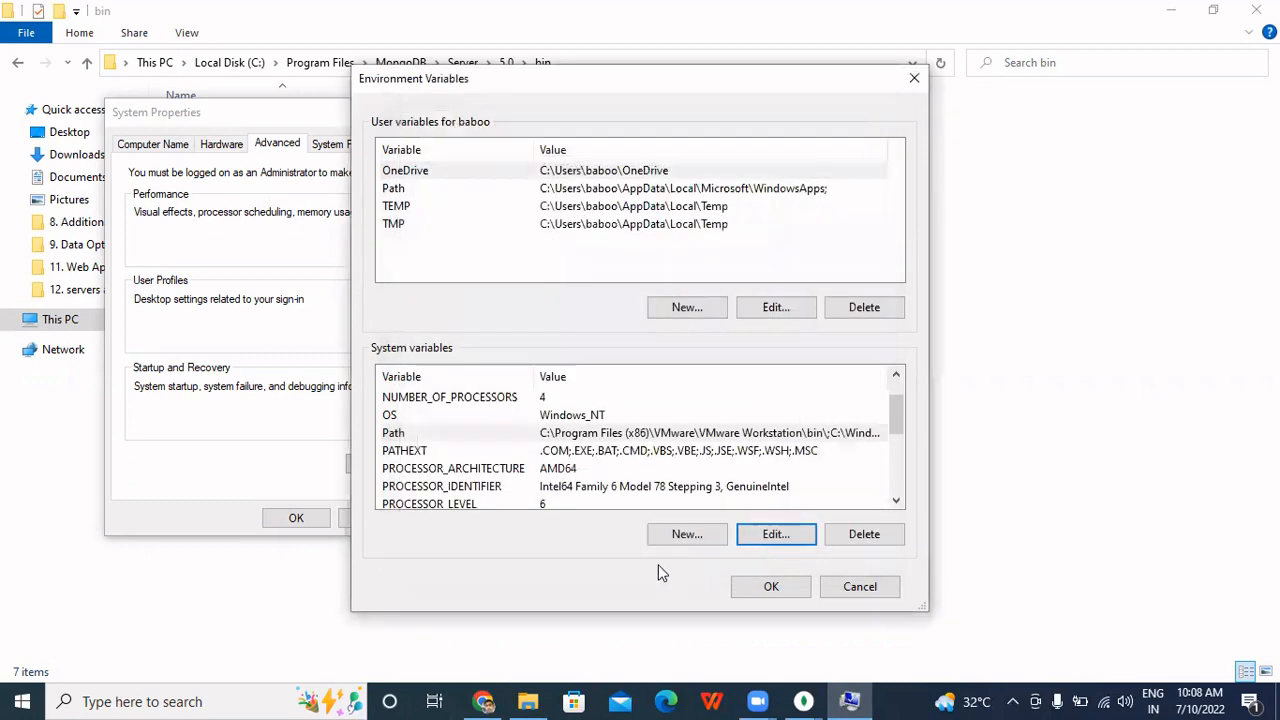
click(767, 587)
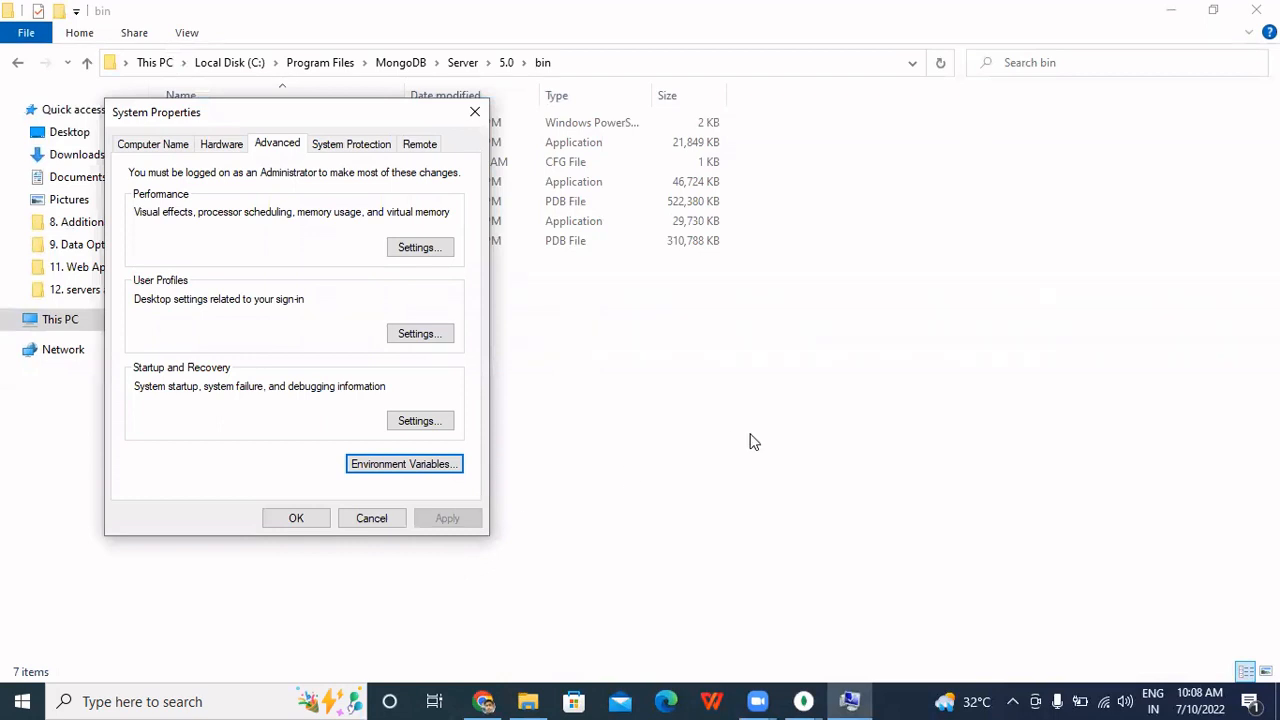
Open Command Prompt, start the MongoDB shell with the command mongo, and look over its startup output.
key(super)
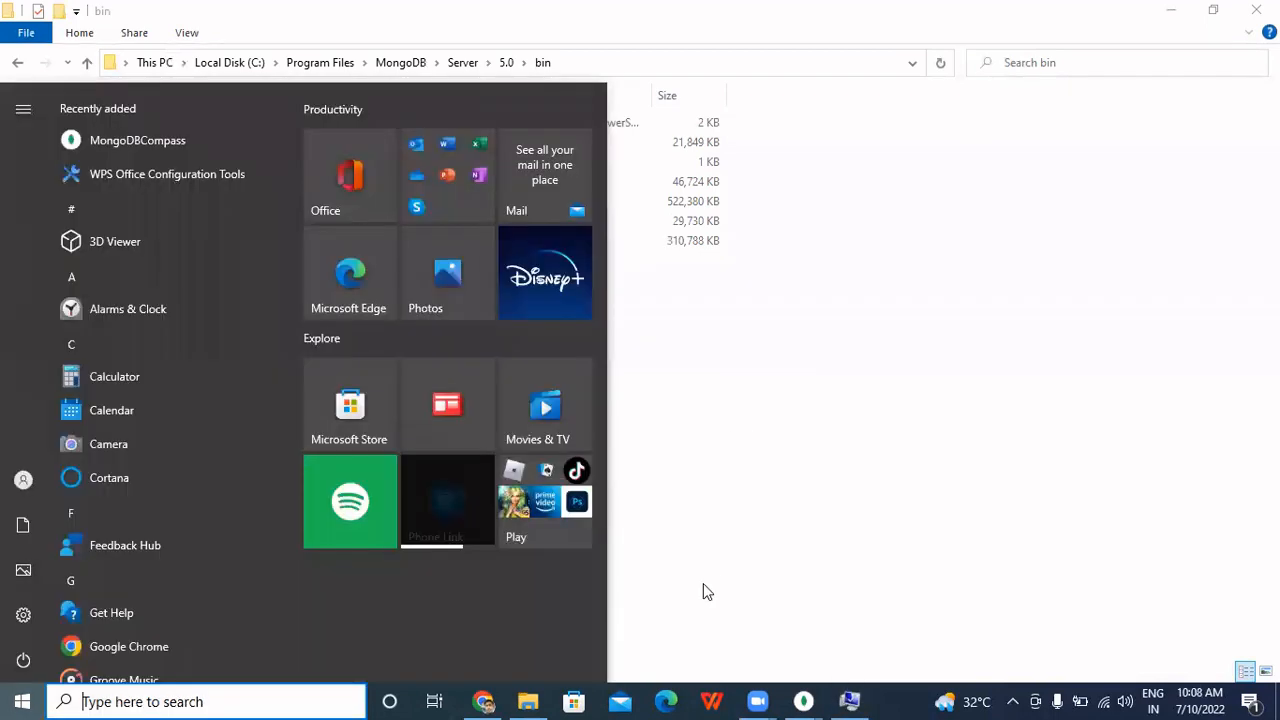
text(cmd)
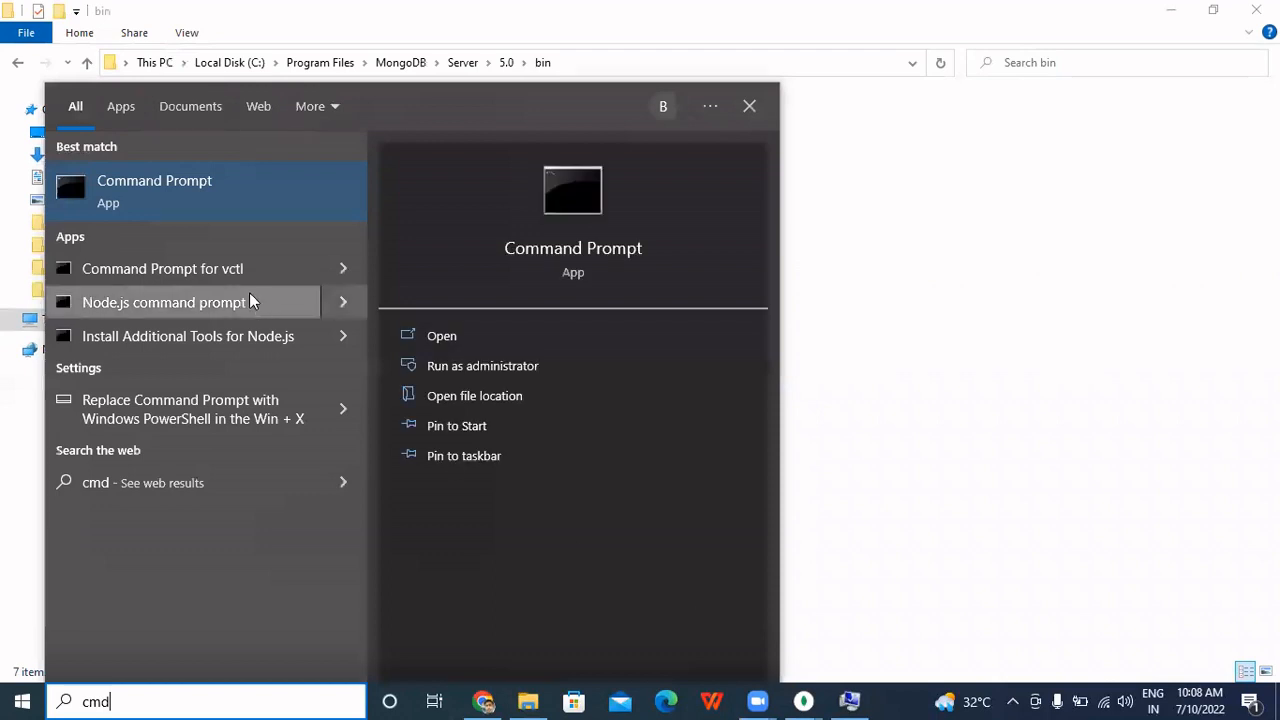
click(232, 204)
click(590, 336)
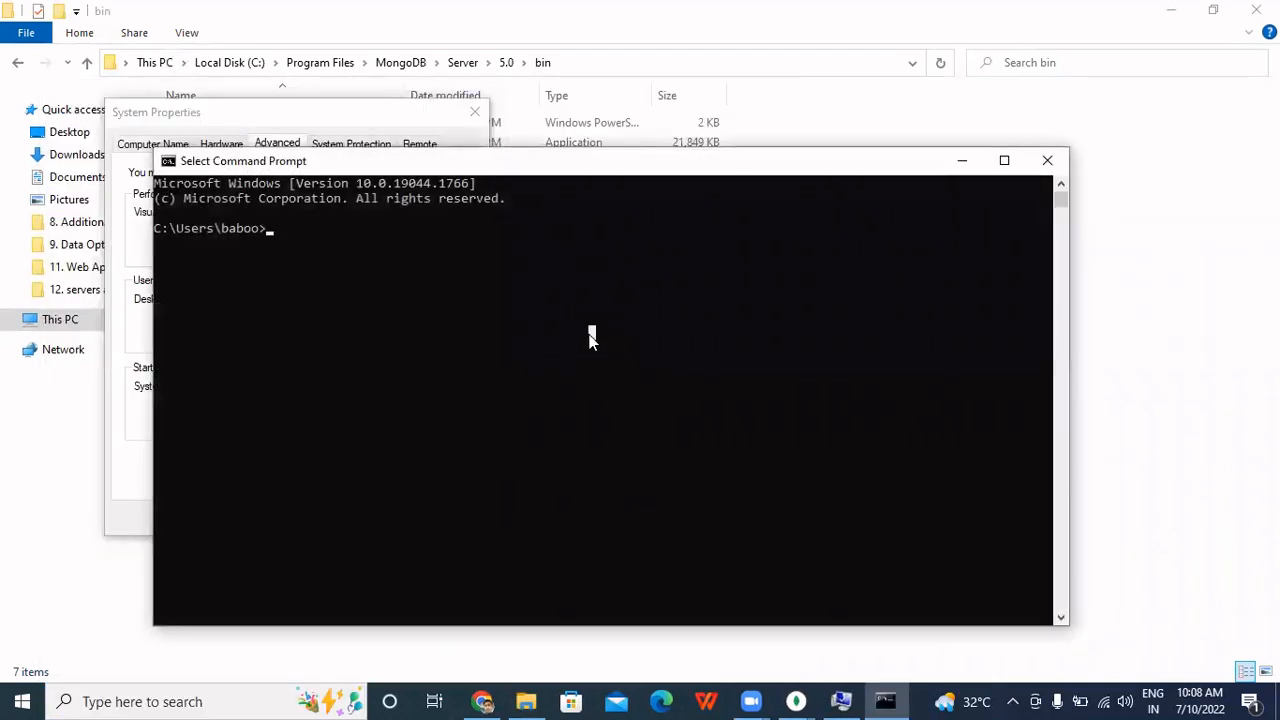
text(mongo)
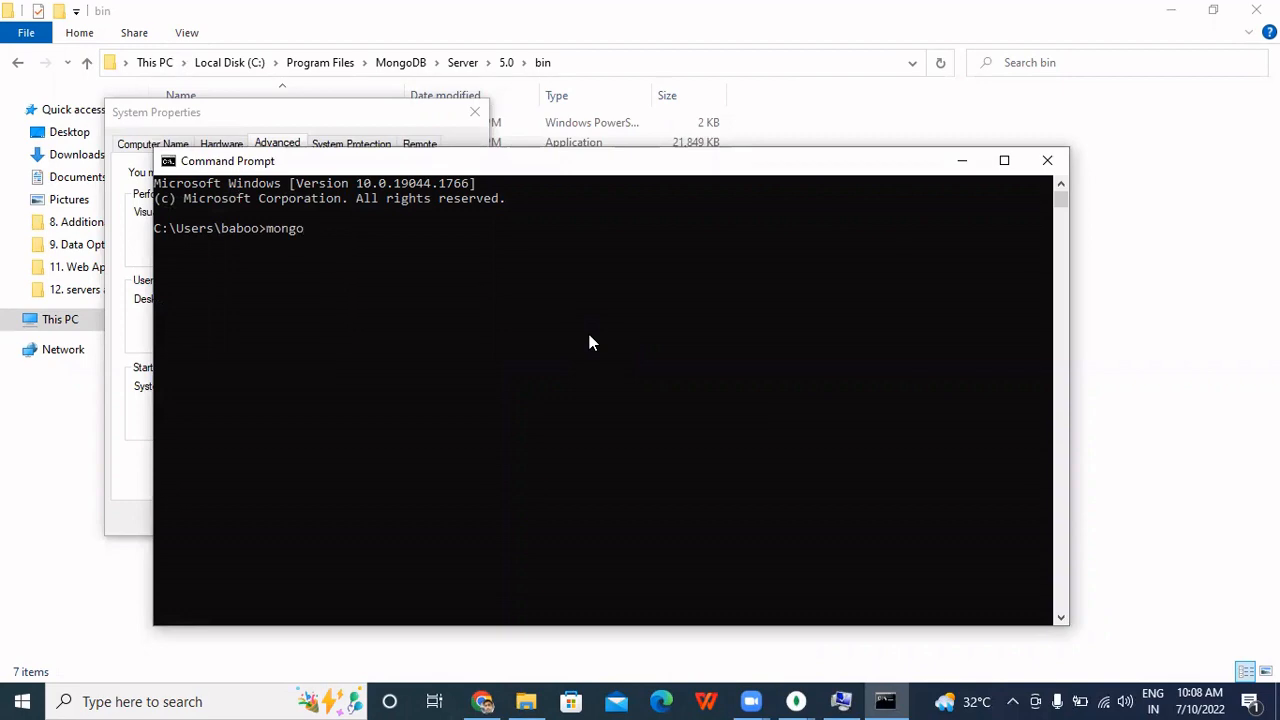
key(Return)
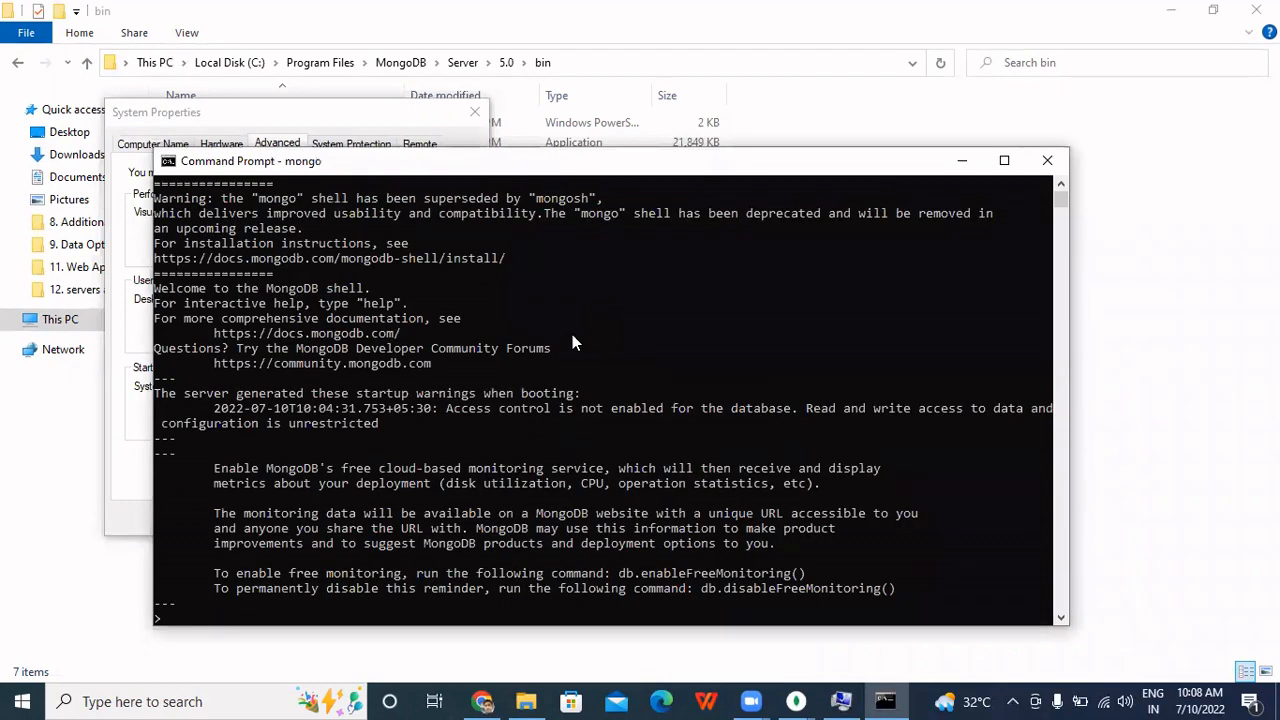
scroll(416, 364, down, 10)
scroll(416, 364, up, 6)
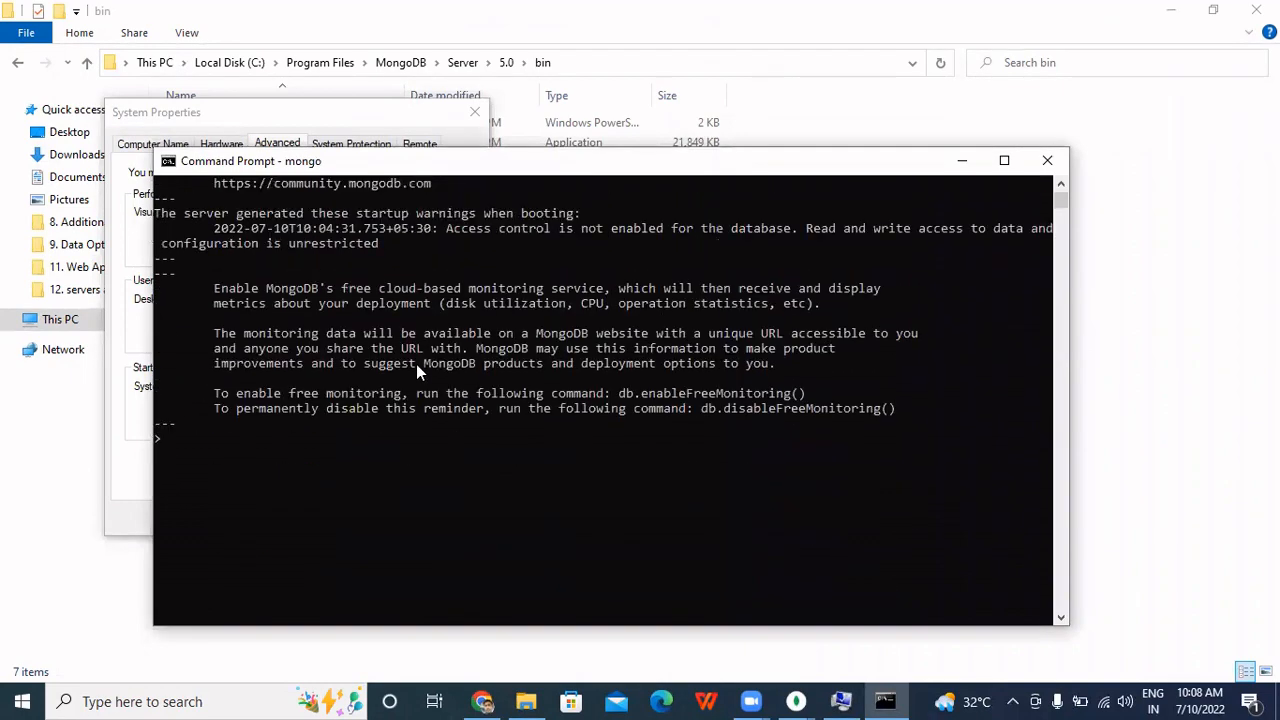
List the MongoDB server's databases in the mongo shell with the command show dbs; and reposition the Command Prompt window.
scroll(323, 443, up, 7)
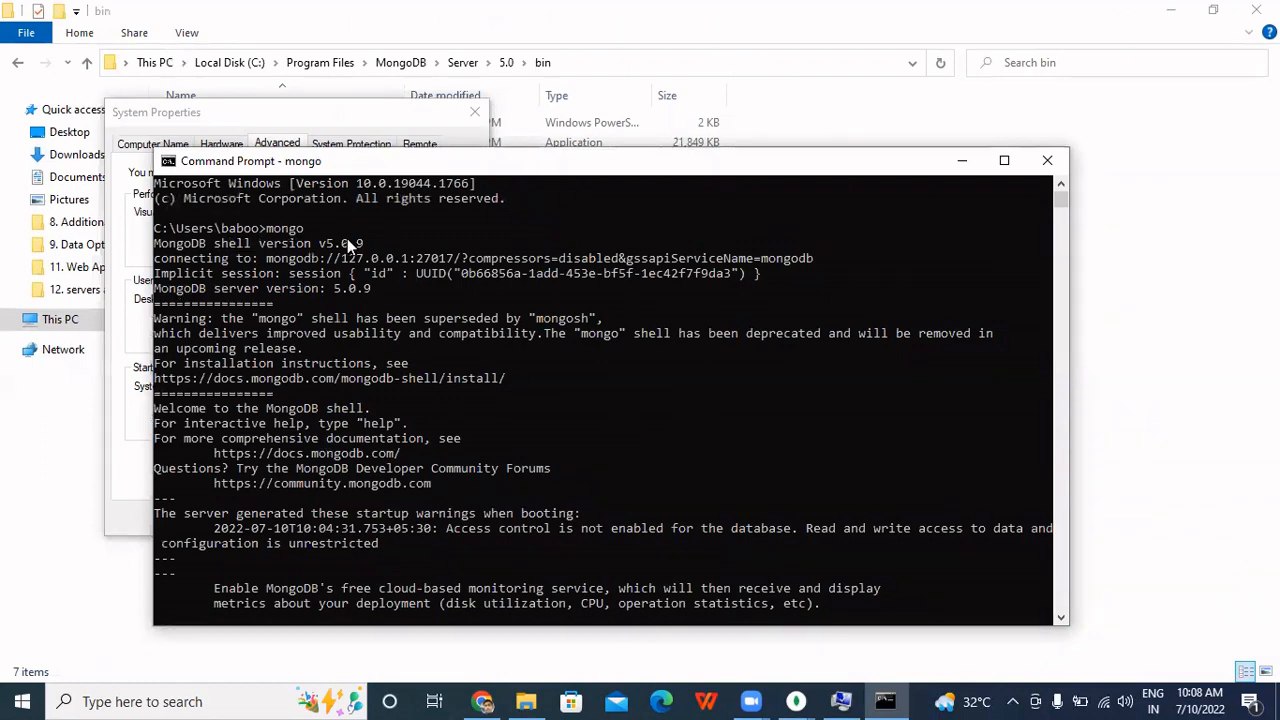
scroll(392, 244, down, 9)
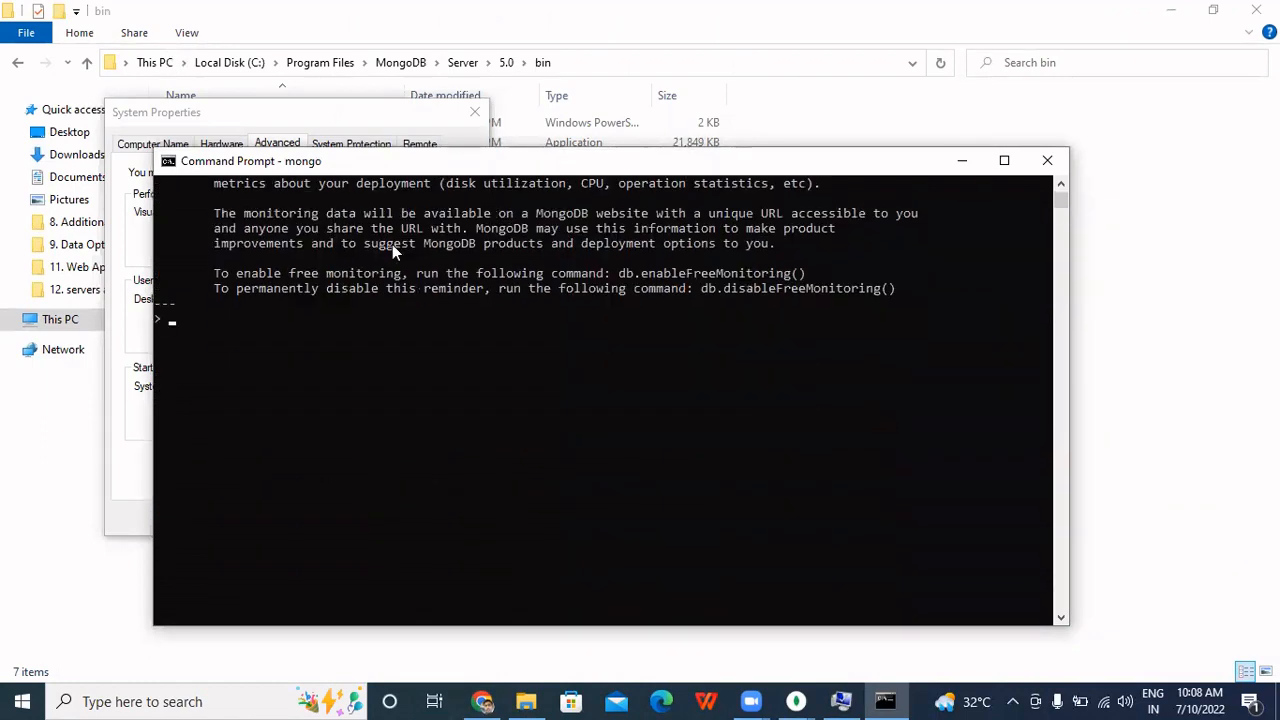
click(263, 366)
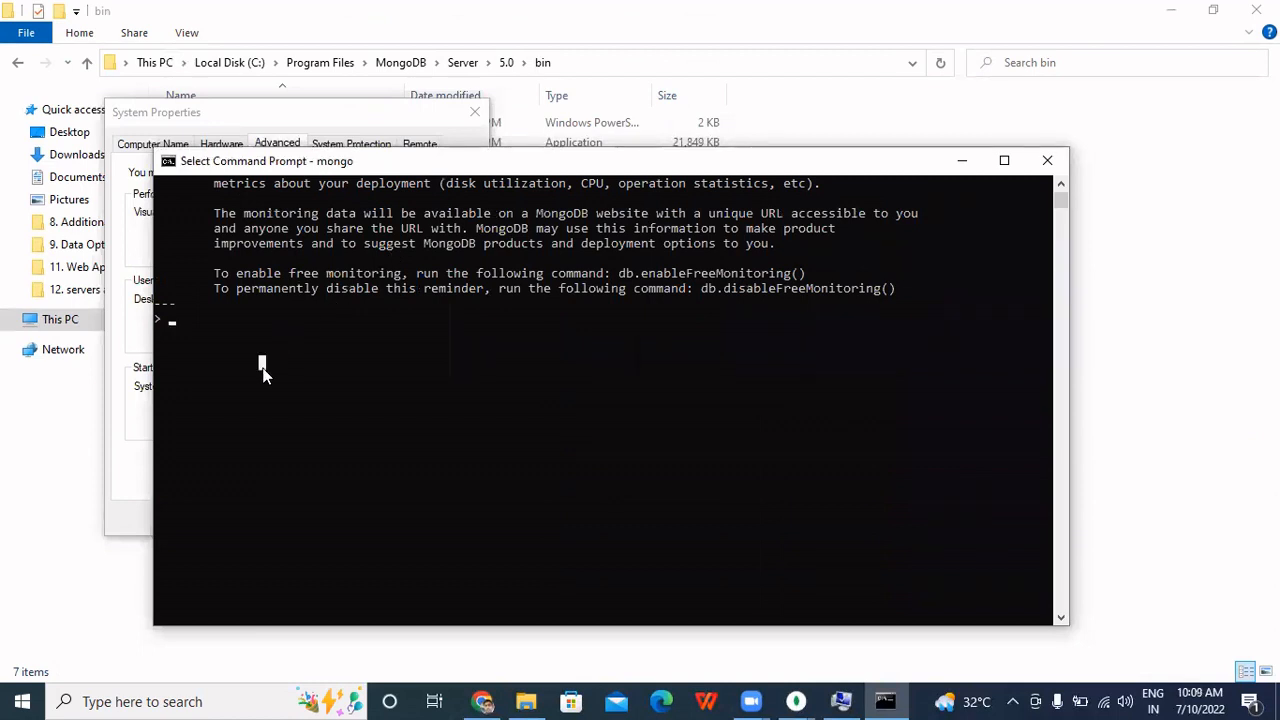
key(Escape)
text(show )
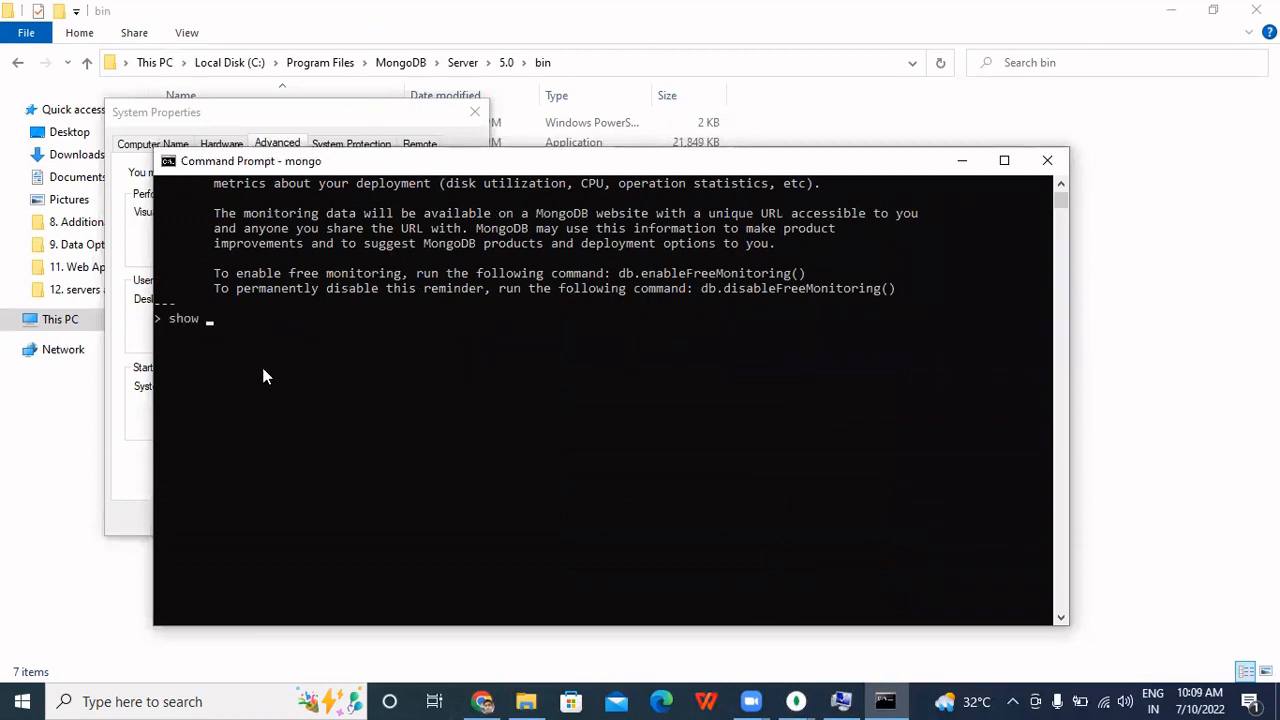
text(dbs;)
key(Return)
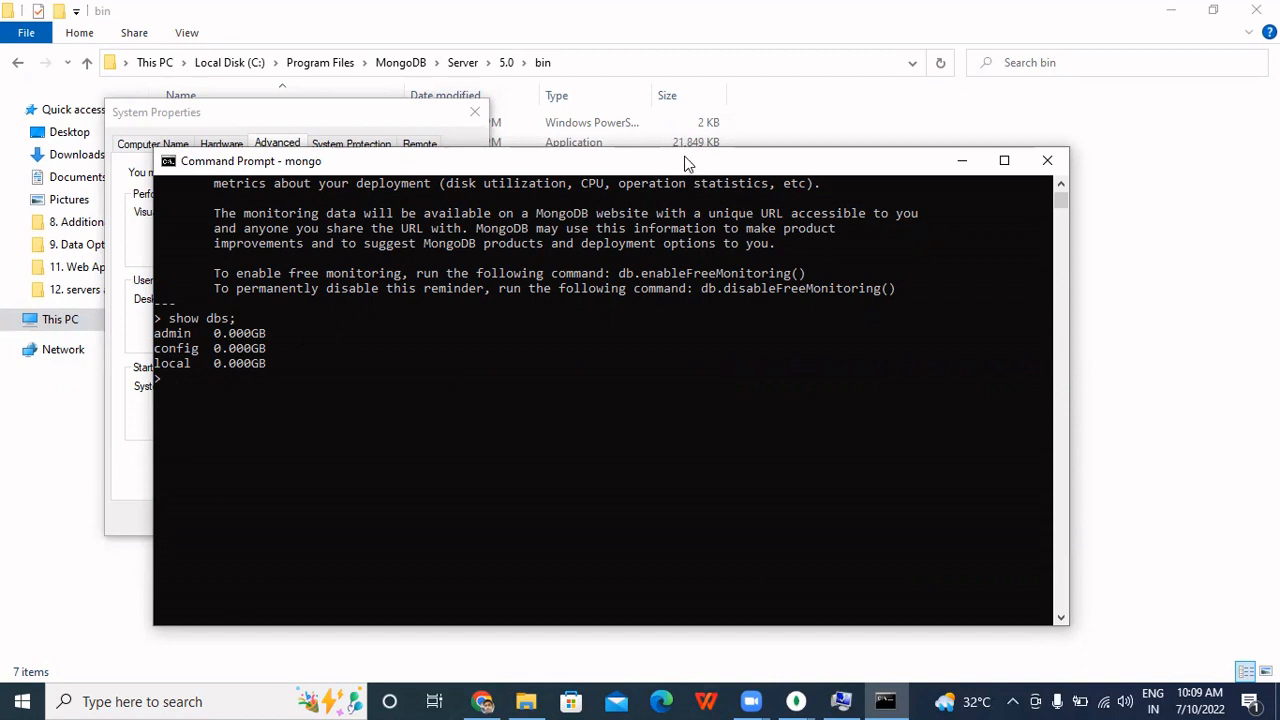
drag(688, 163, 789, 105)
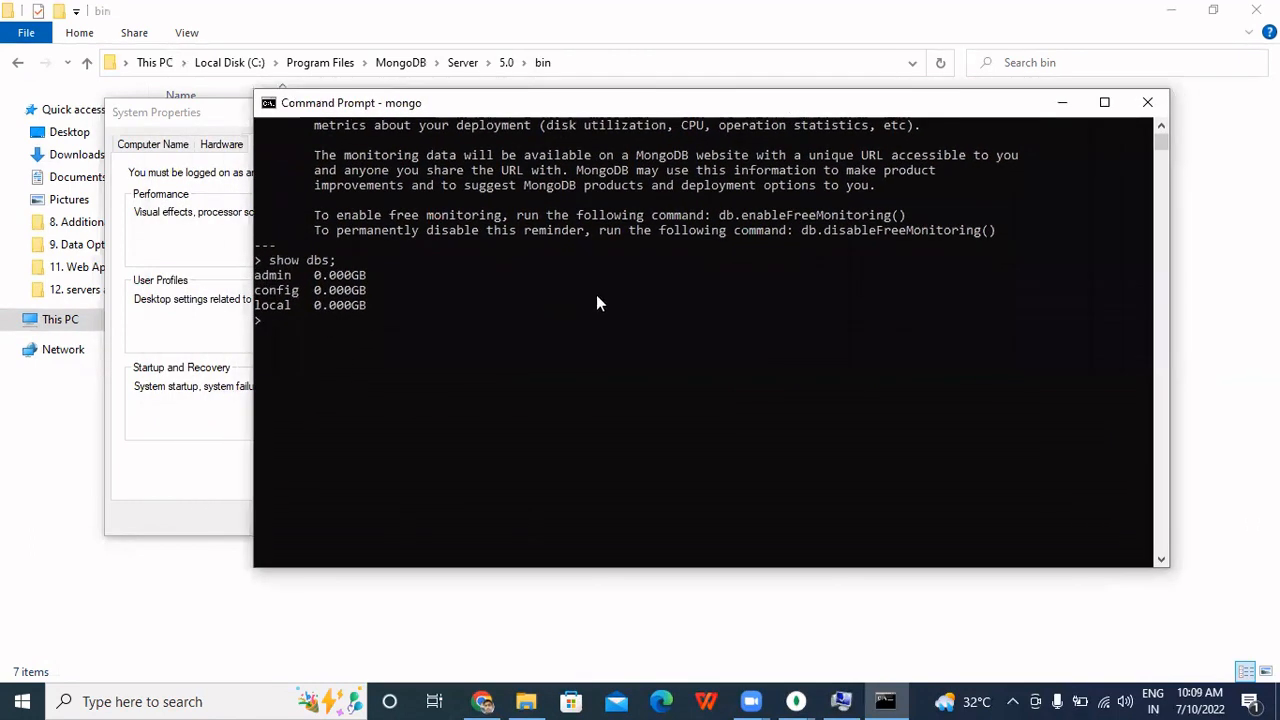